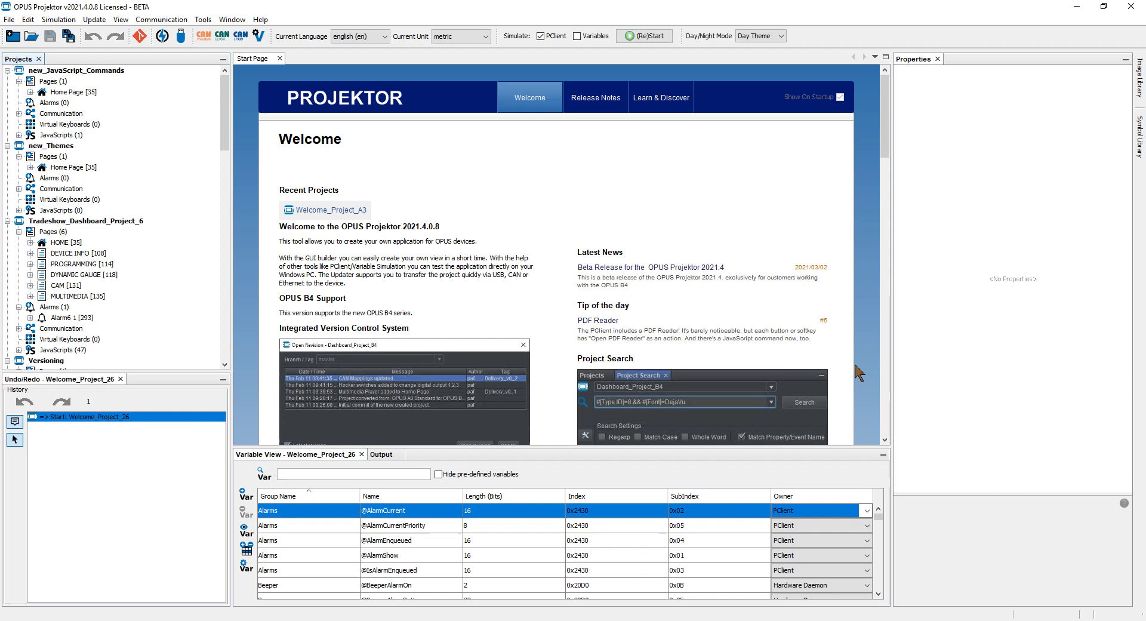
- Collapse all five projects in the project tree so that only their names are listed
left_click(7, 70)
left_click(7, 82)
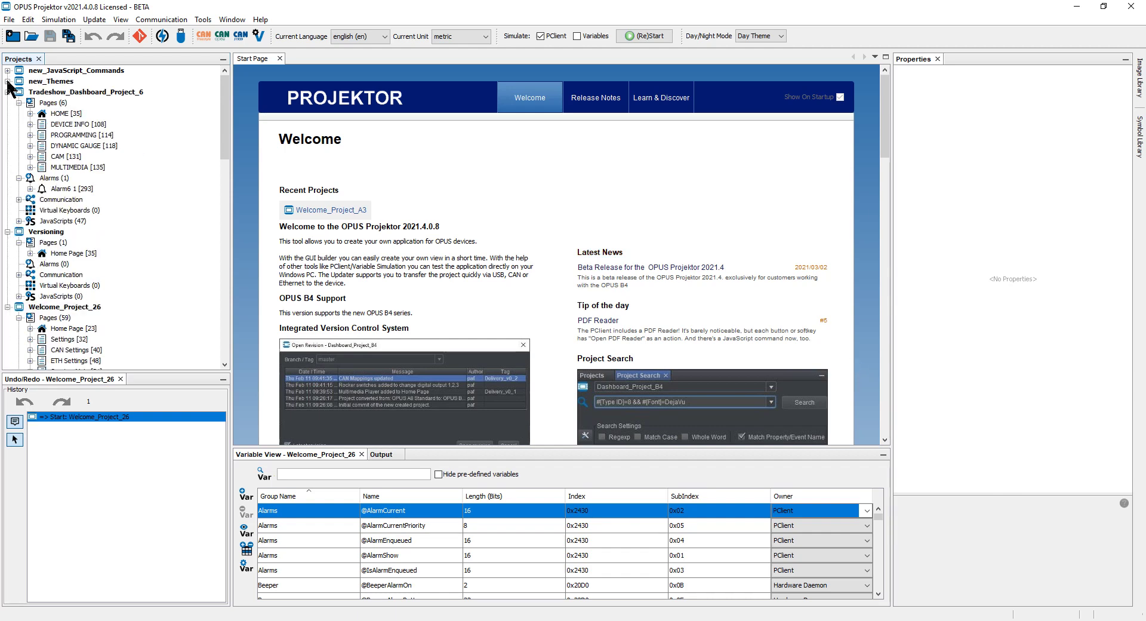
left_click(7, 92)
left_click(7, 103)
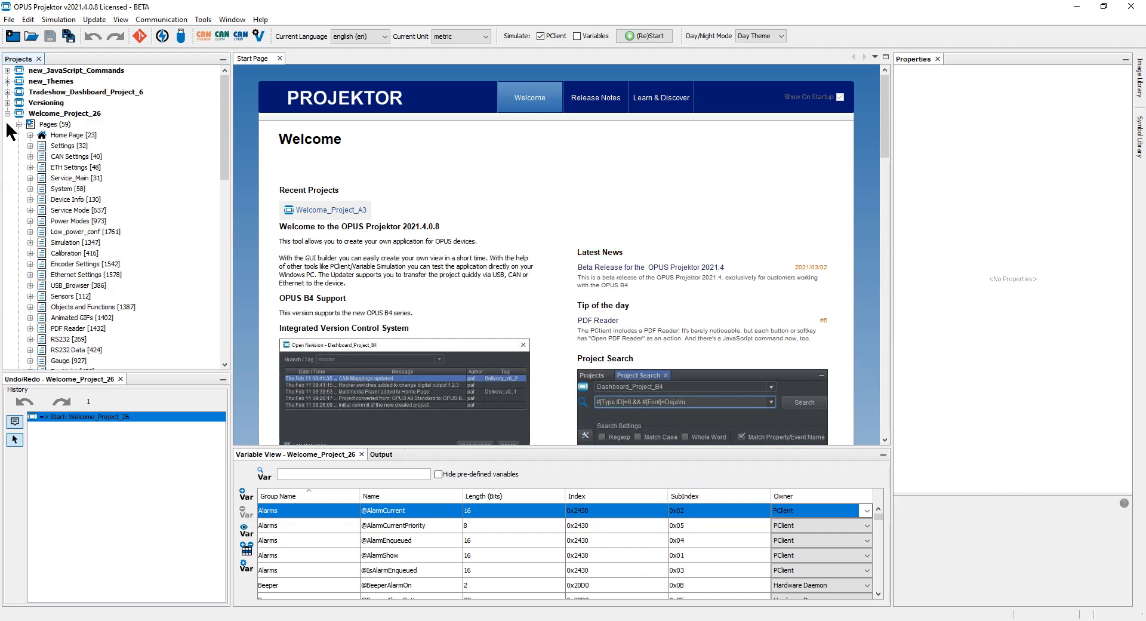
left_click(8, 114)
- Open the HOME page of Tradeshow_Dashboard_Project_6 and start the PClient simulation, accepting the beta software notice
left_click(7, 92)
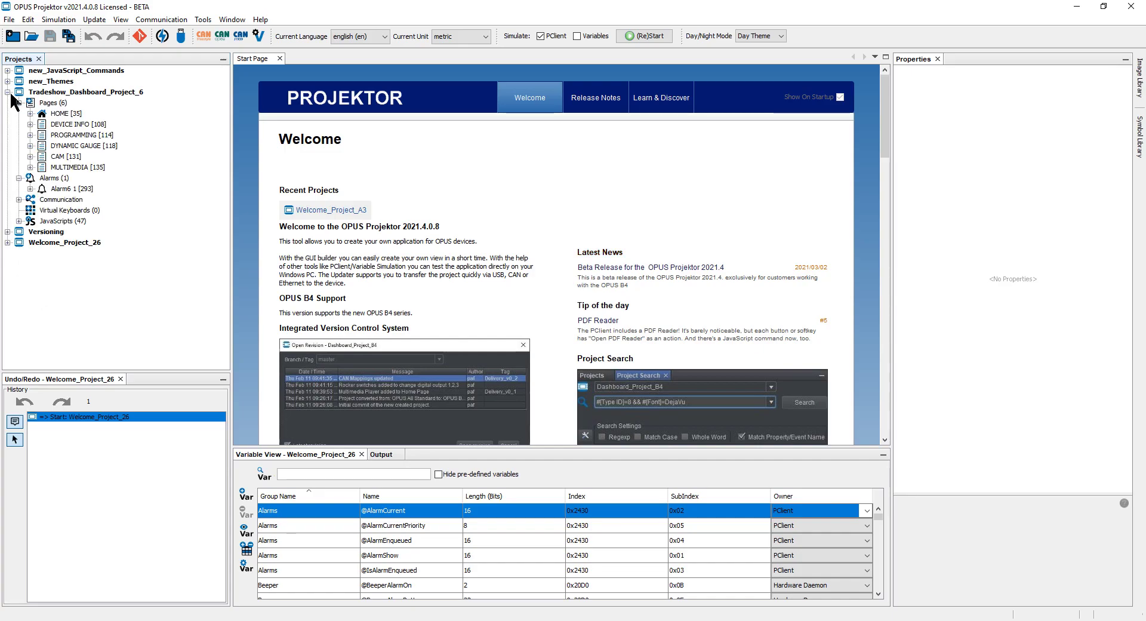
double_click(45, 114)
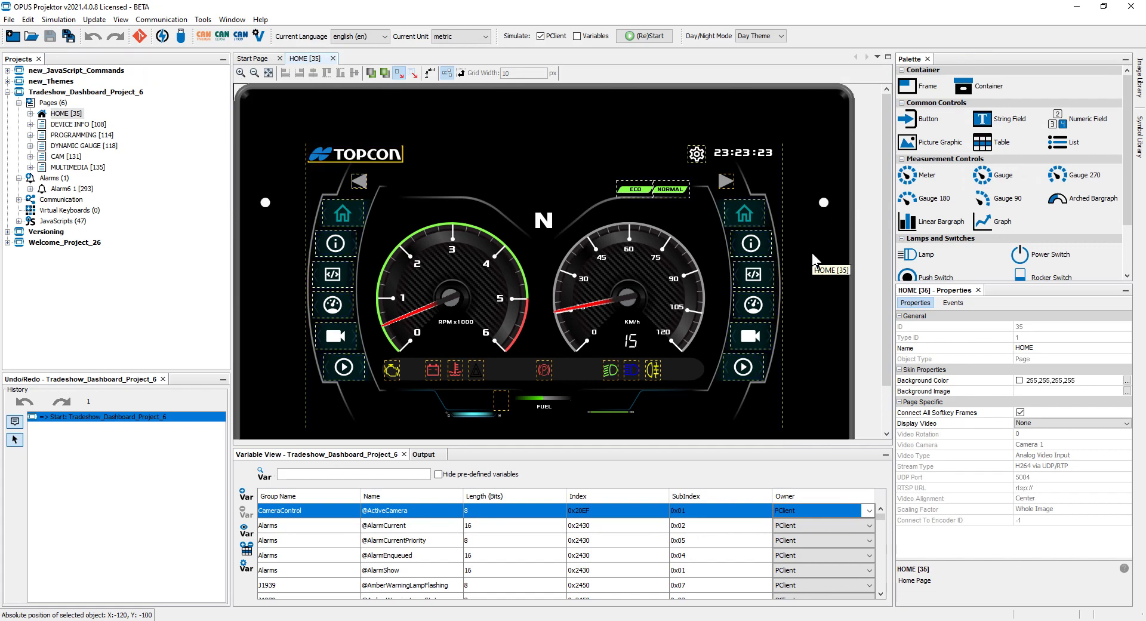
left_click(645, 36)
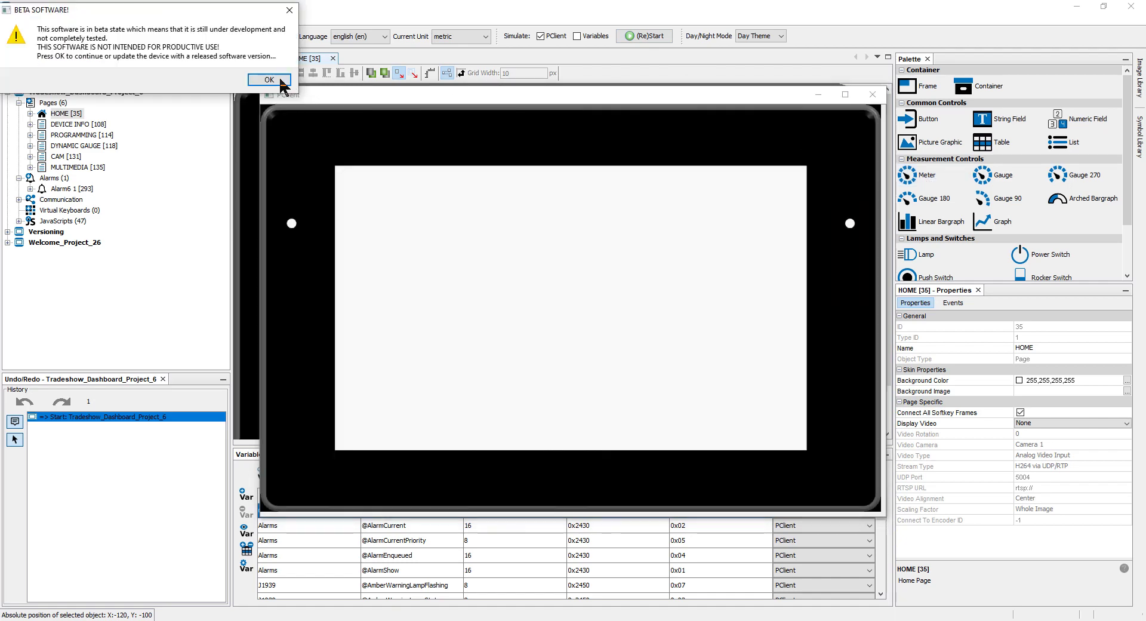
left_click(280, 80)
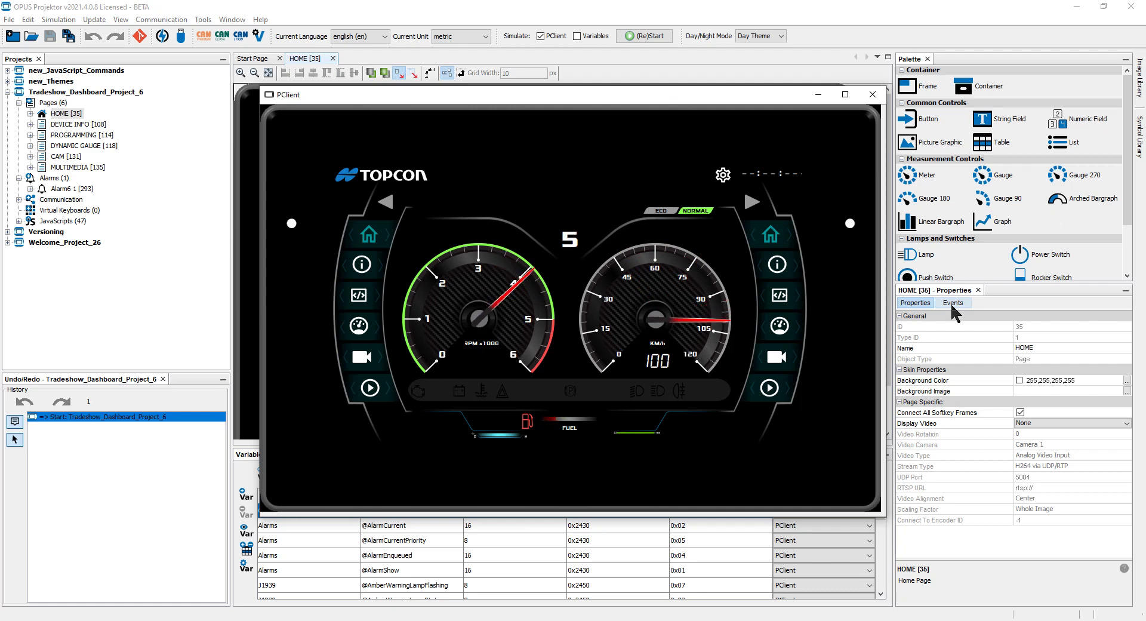
- Visit the simulated Device Info, Programming, Dynamic Gauge, Cam and Multimedia pages, increasing the gauge's tick settings on the way
left_click(776, 264)
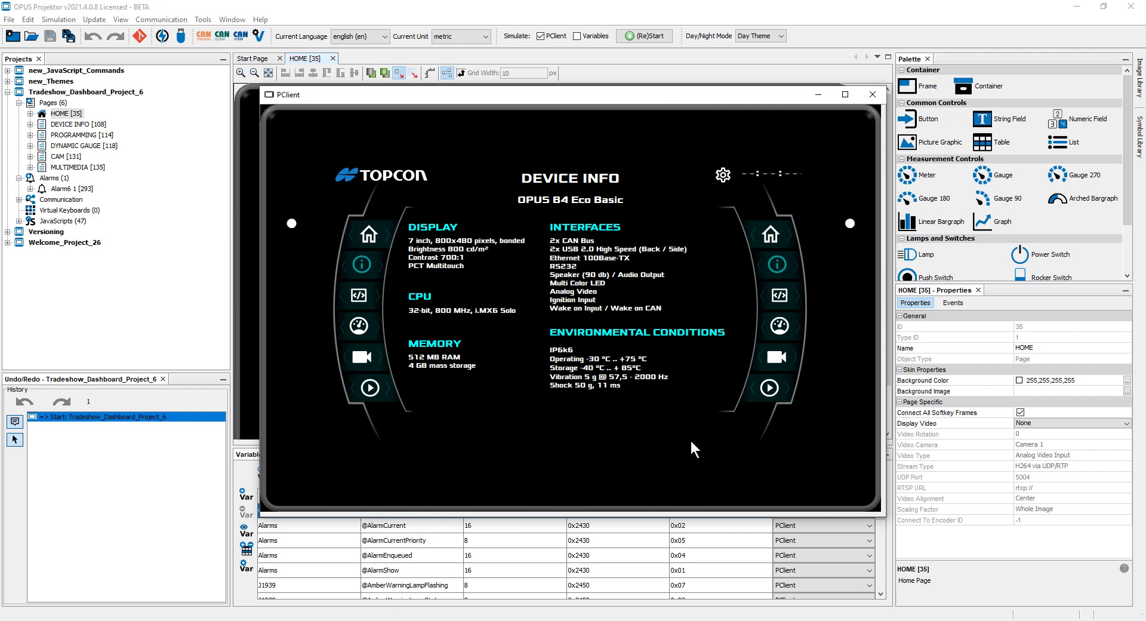
left_click(782, 299)
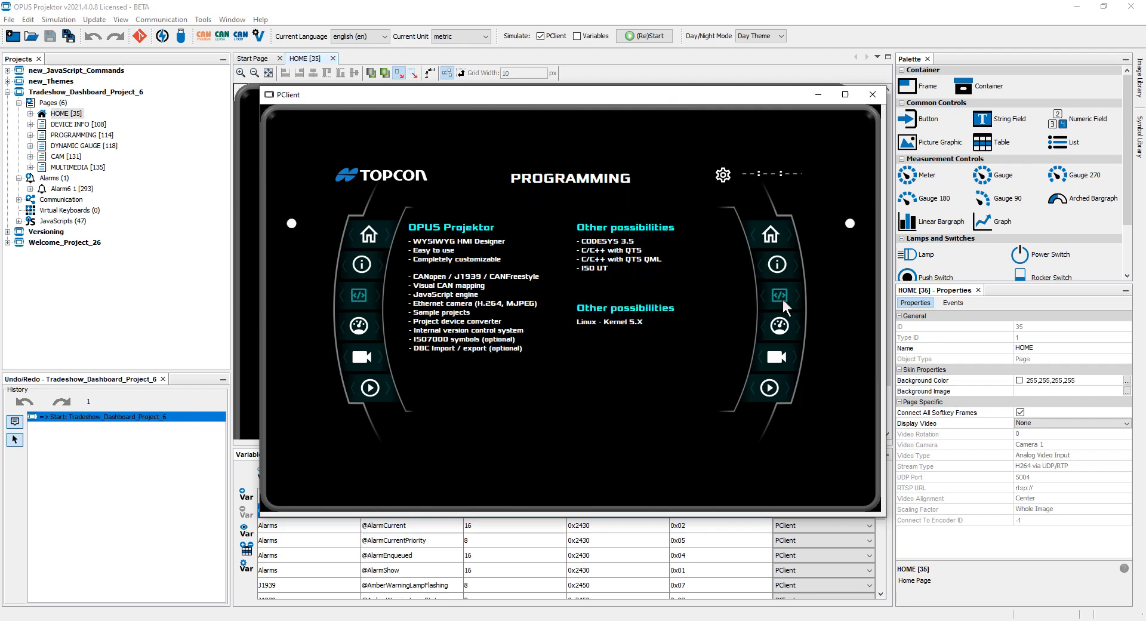
left_click(783, 328)
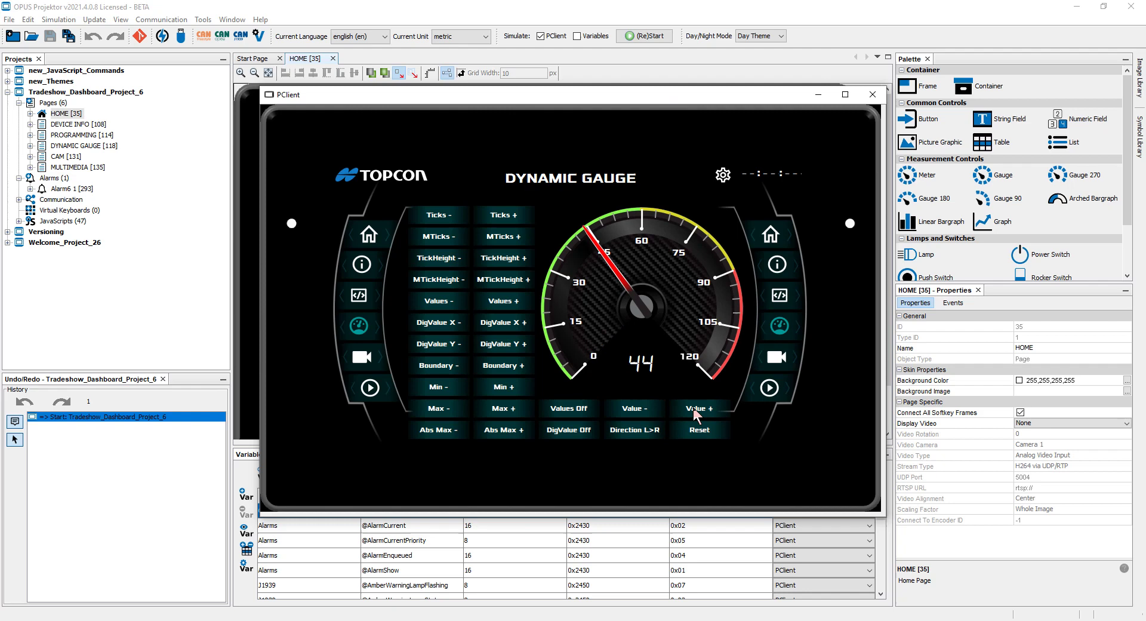
left_click(531, 275)
left_click(508, 235)
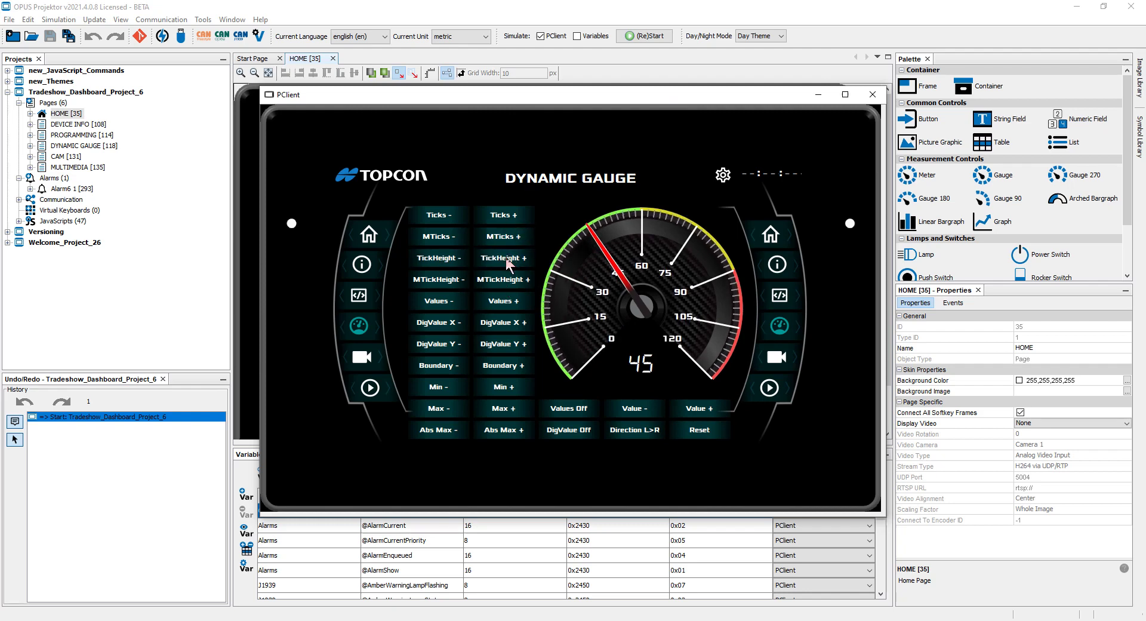
left_click(506, 257)
left_click(775, 357)
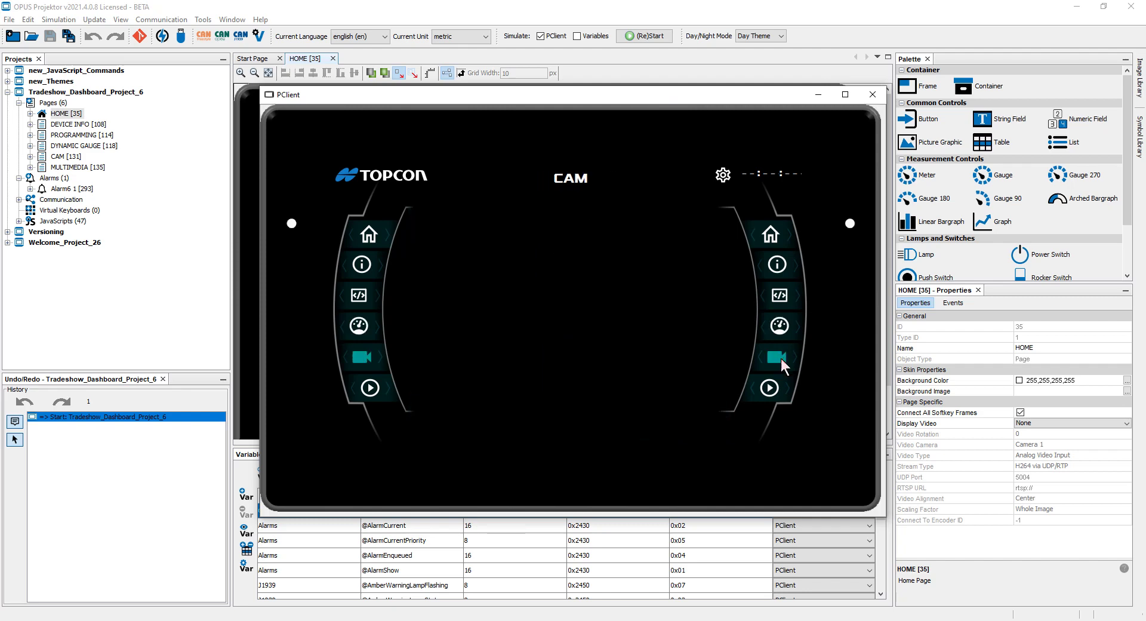
left_click(769, 388)
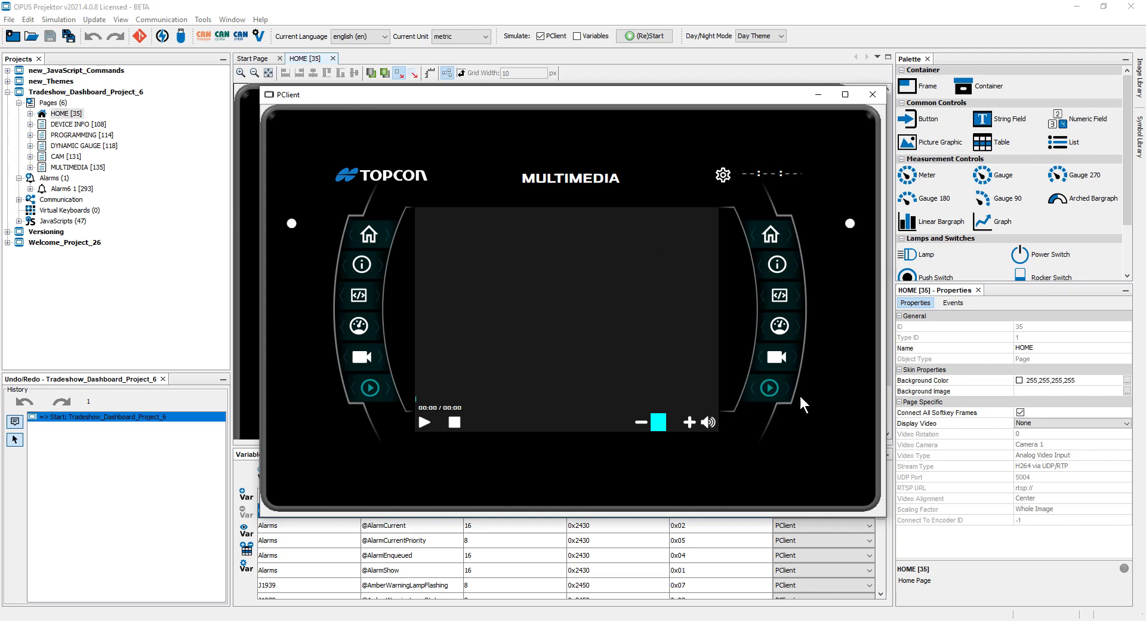
- Leave the simulation, collapse Tradeshow_Dashboard_Project_6 in the project tree and close its HOME page
left_click(8, 93)
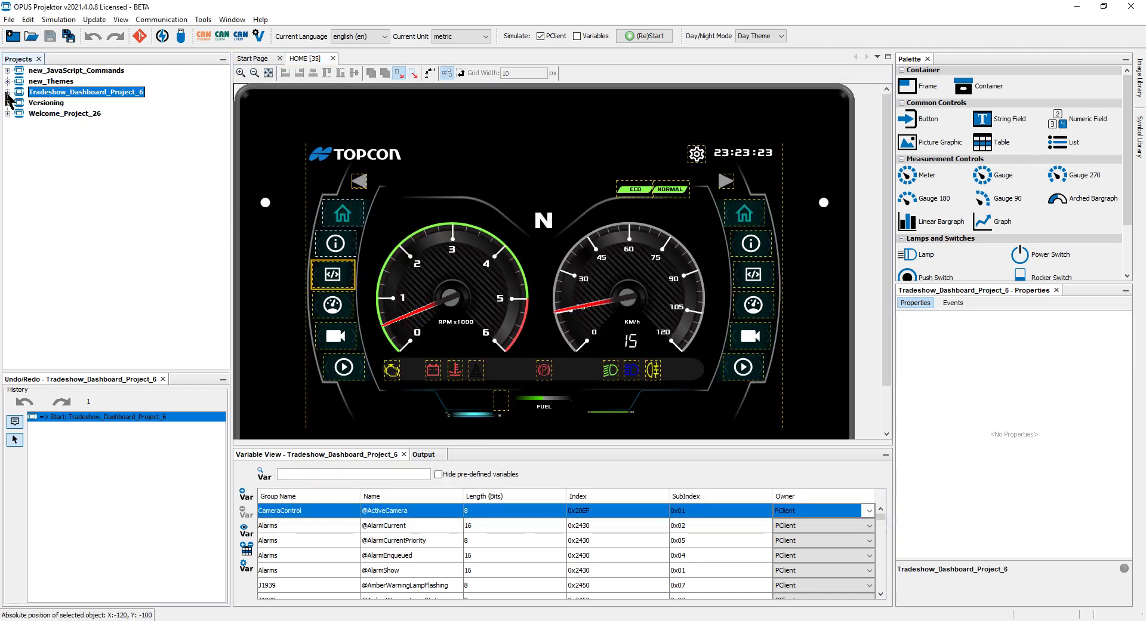
left_click(59, 113)
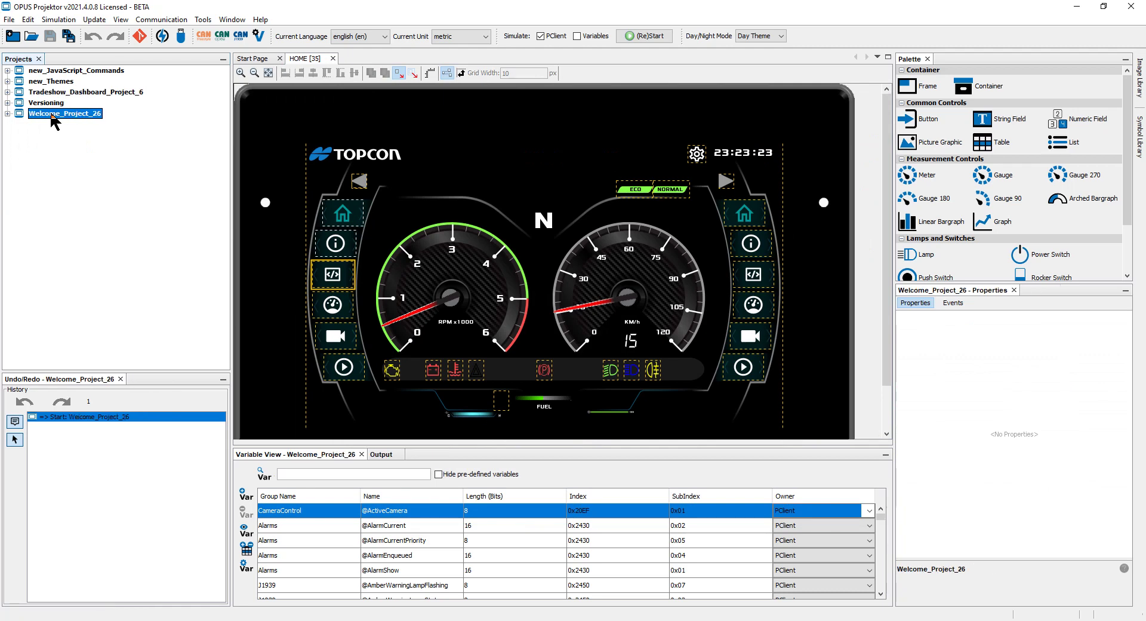
left_click(333, 57)
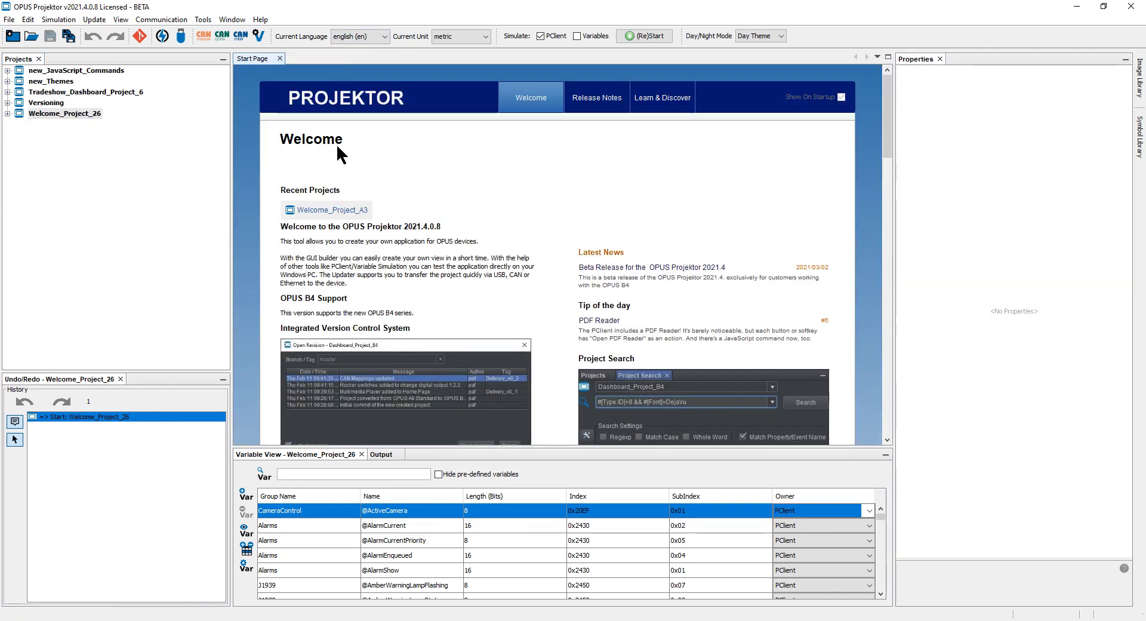
- Run a Project Search for "test" in Welcome_Project_26 with the default search settings
left_click(43, 114)
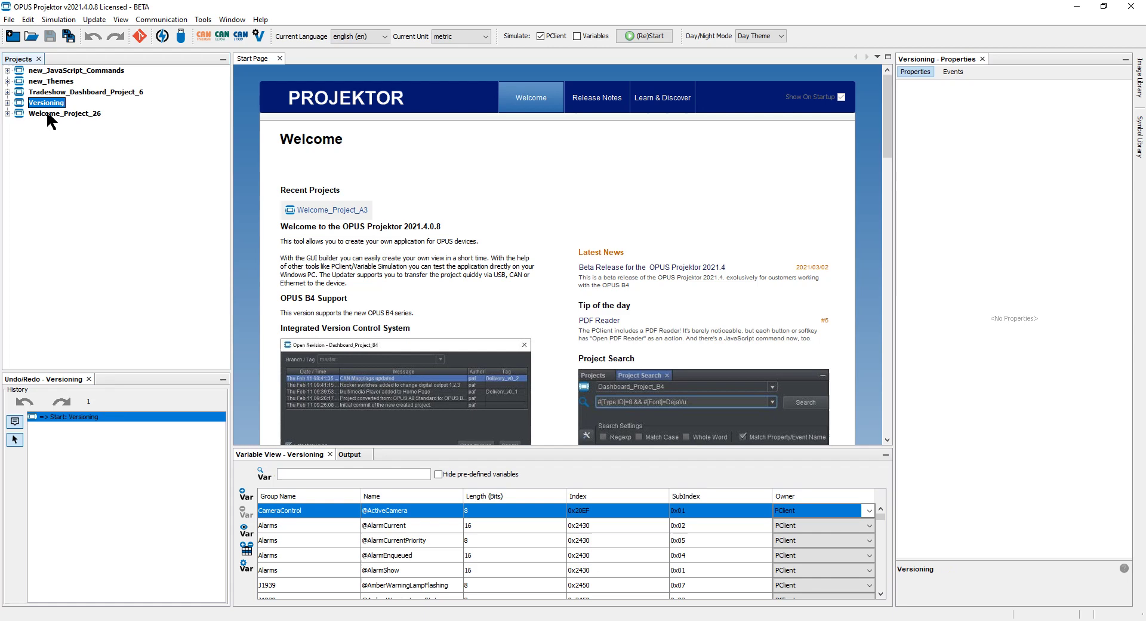
left_click(8, 113)
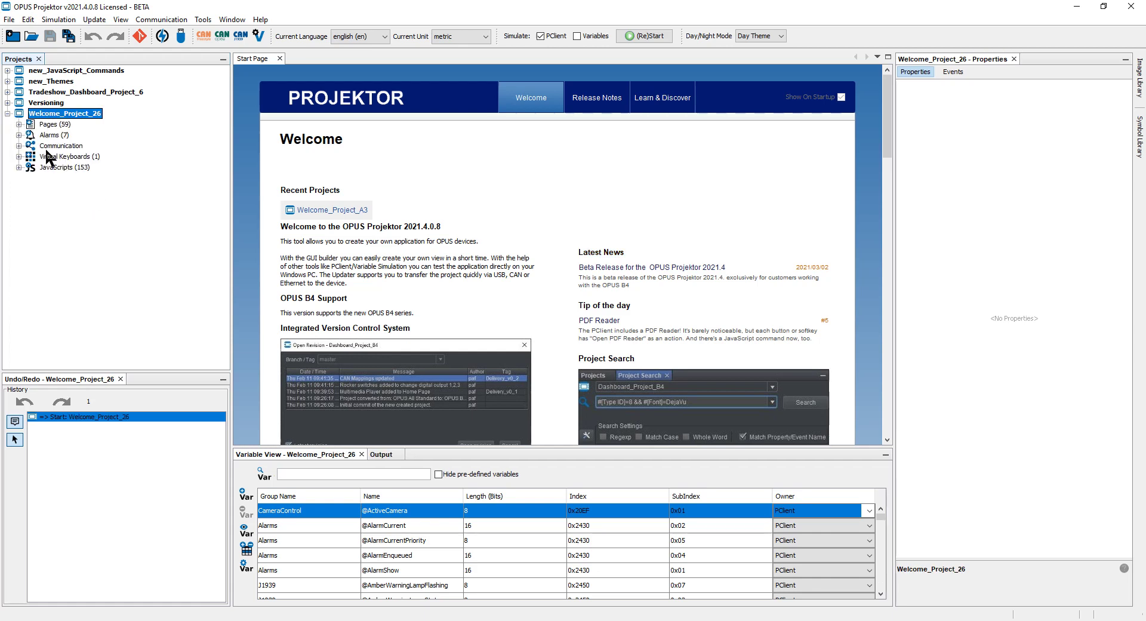
key("ctrl+f")
type("test")
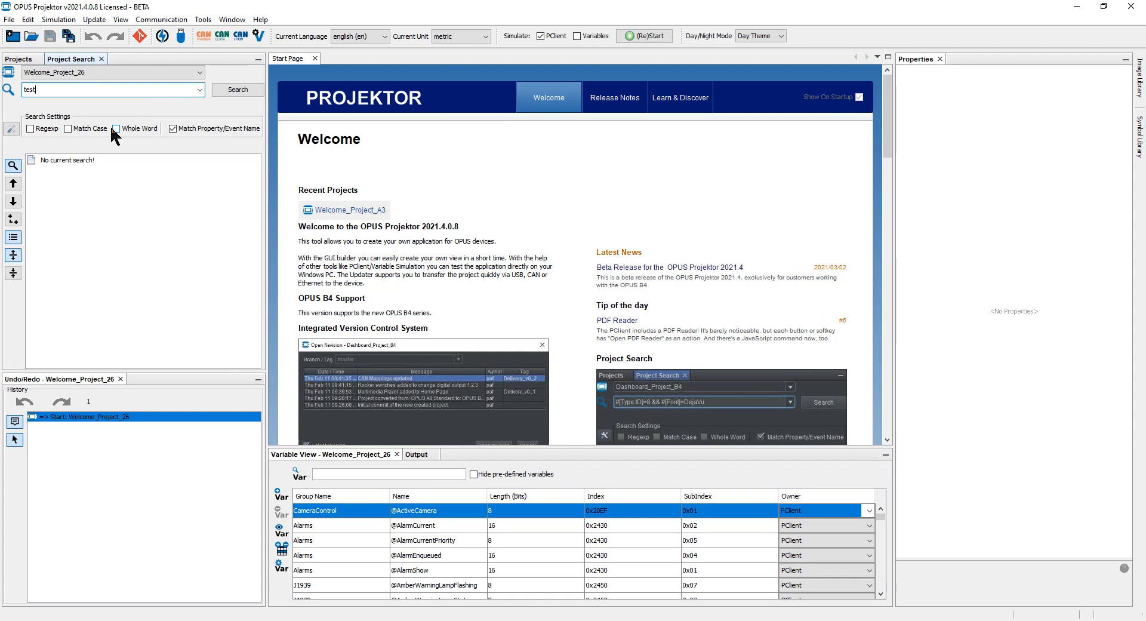
left_click(28, 20)
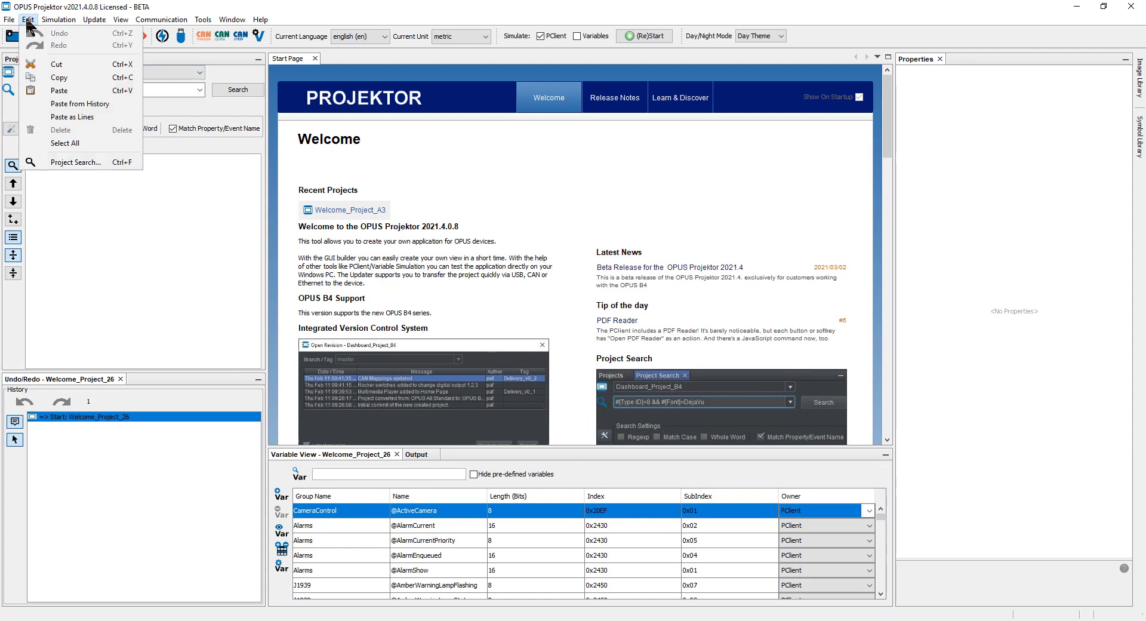
left_click(89, 162)
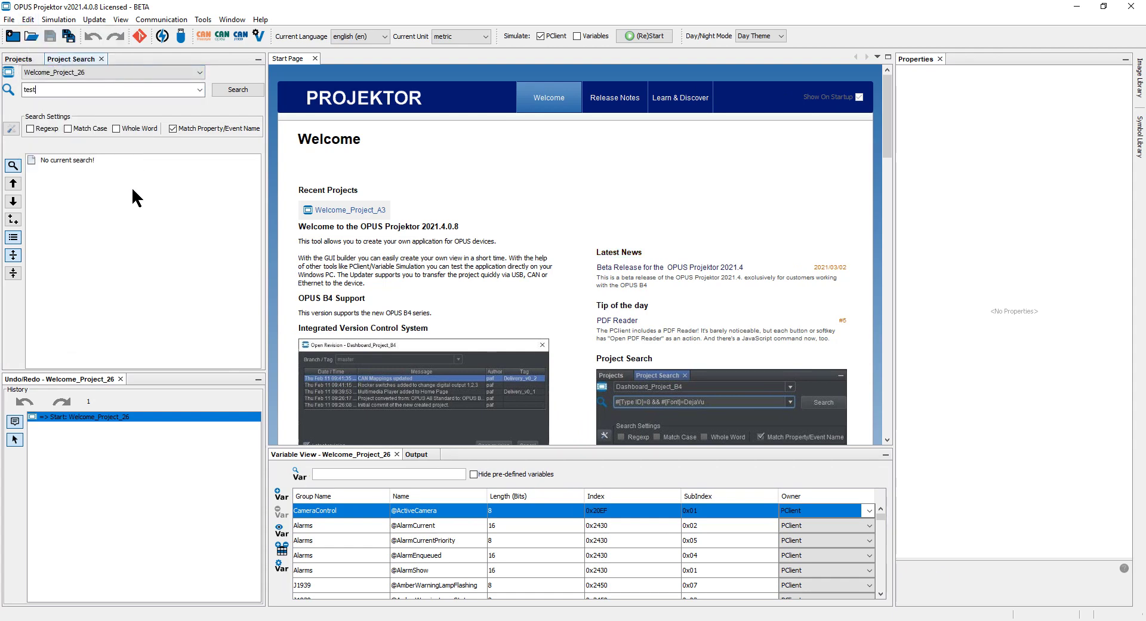
left_click(230, 89)
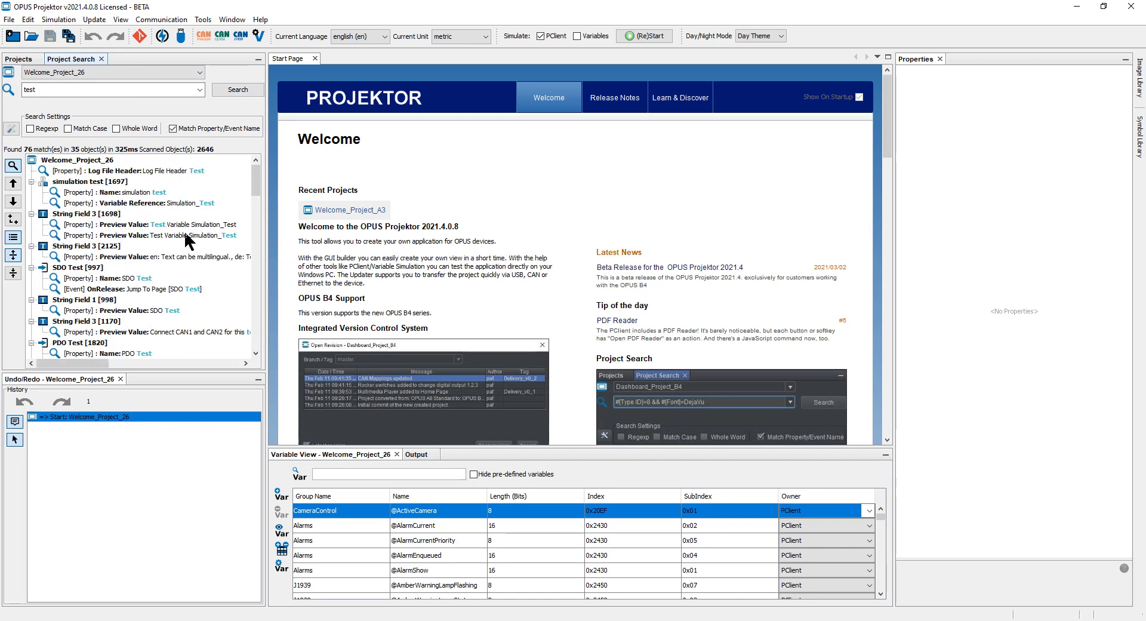
- Show the "simulation test" search result on its Simulation page, and close that page after viewing it
mouse_move(255, 179)
left_mouse_down()
mouse_move(256, 353)
mouse_move(253, 167)
left_mouse_up()
double_click(80, 182)
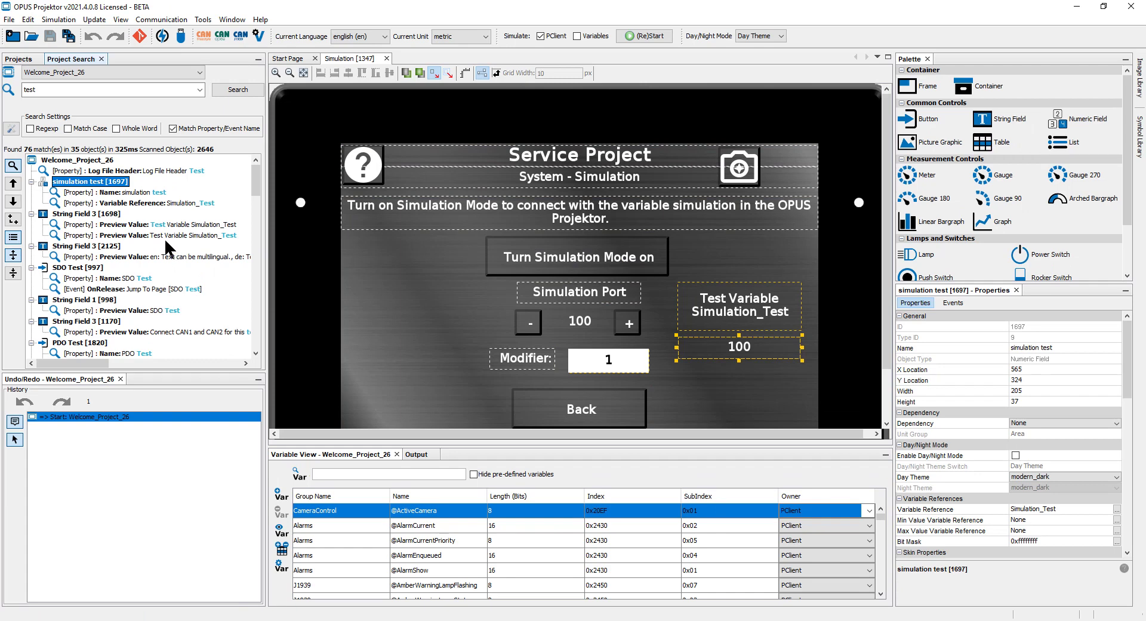
key("ctrl+w")
- Collapse Welcome_Project_26 in the project tree and open the Home Page of the Versioning project
left_click(7, 114)
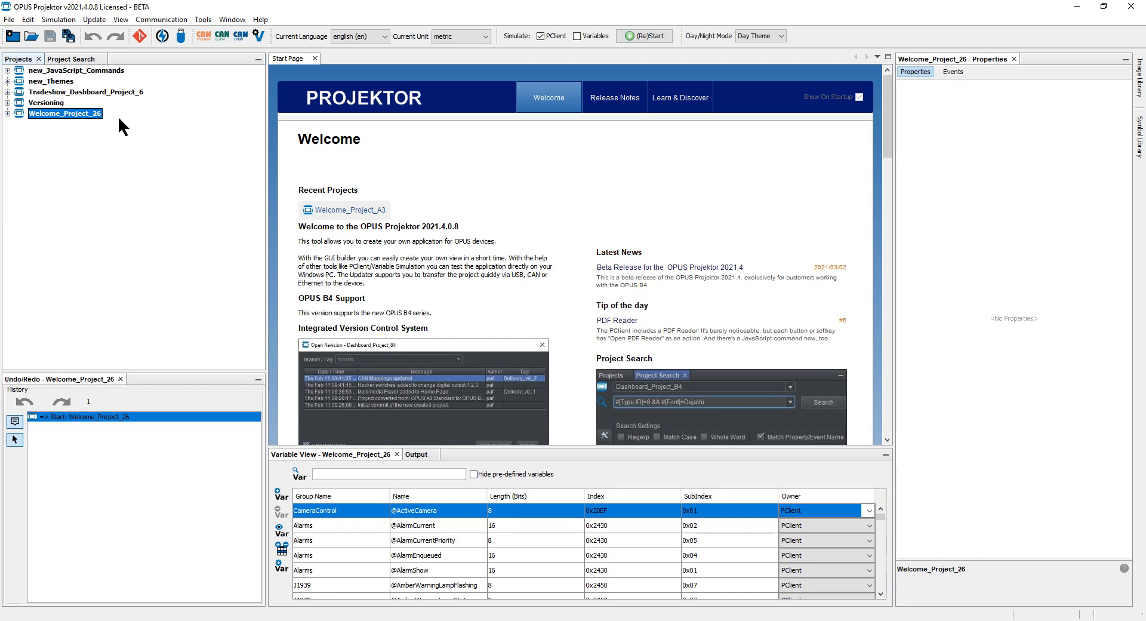
left_click(33, 105)
double_click(33, 105)
double_click(71, 124)
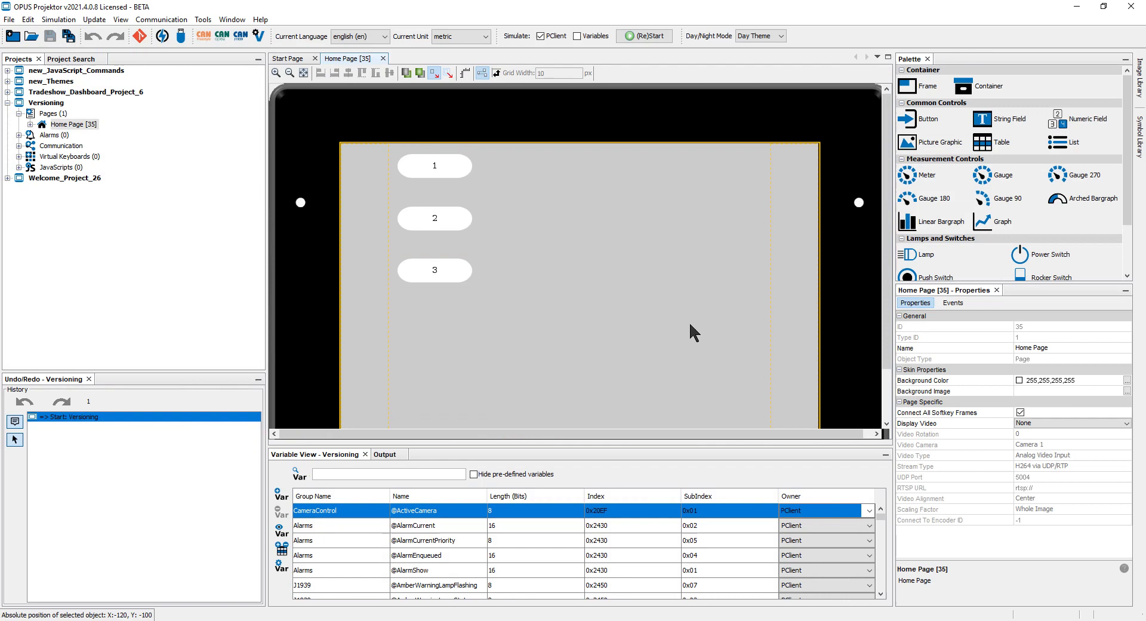
scroll(617, 290, "down", 1)
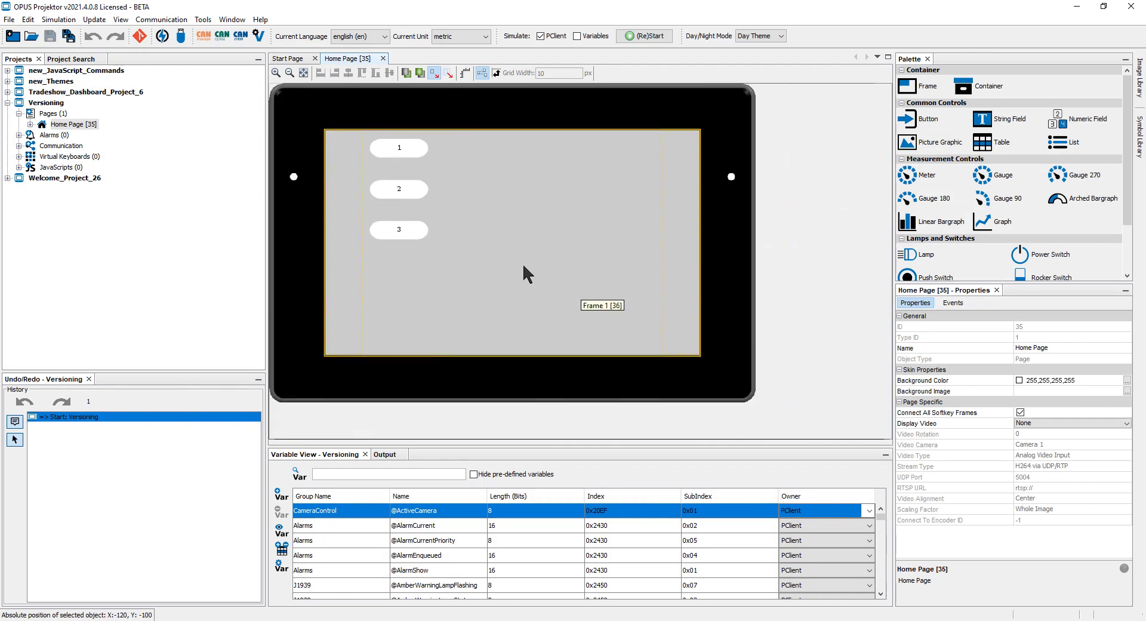
- Open the Versioning project's revision browser and go through its commits from the initial commit up to "Project Renamed"
left_click(140, 37)
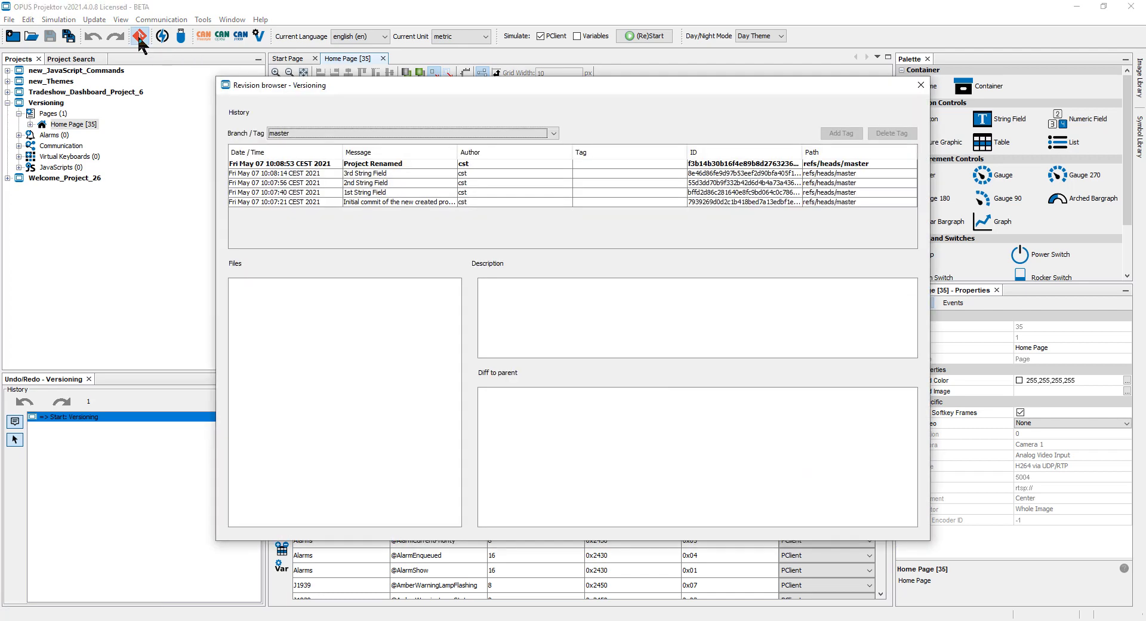
left_click(403, 202)
left_click(404, 192)
left_click(405, 183)
left_click(405, 174)
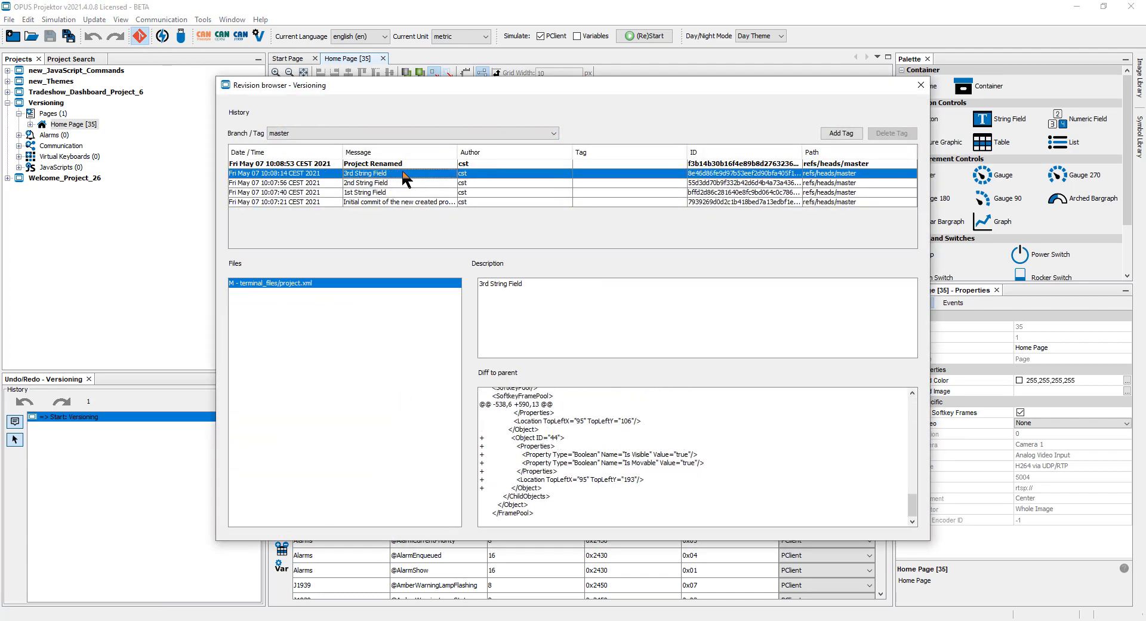
left_click(404, 164)
- Examine the changed files and the diff to parent of each commit, starting again from the initial commit
left_click(428, 202)
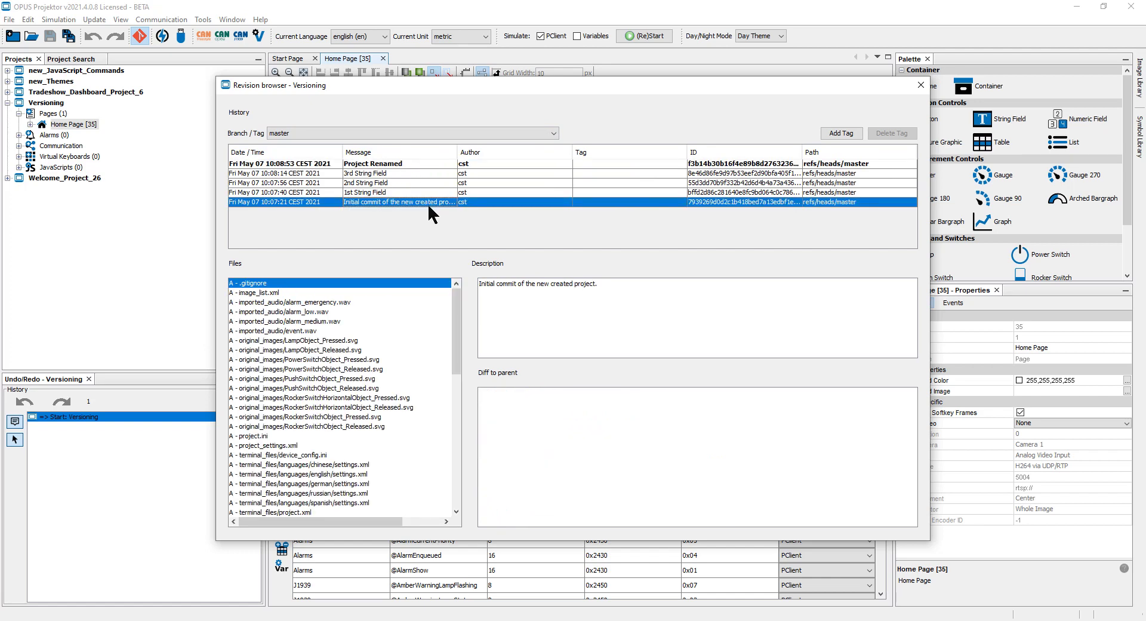
key("Up")
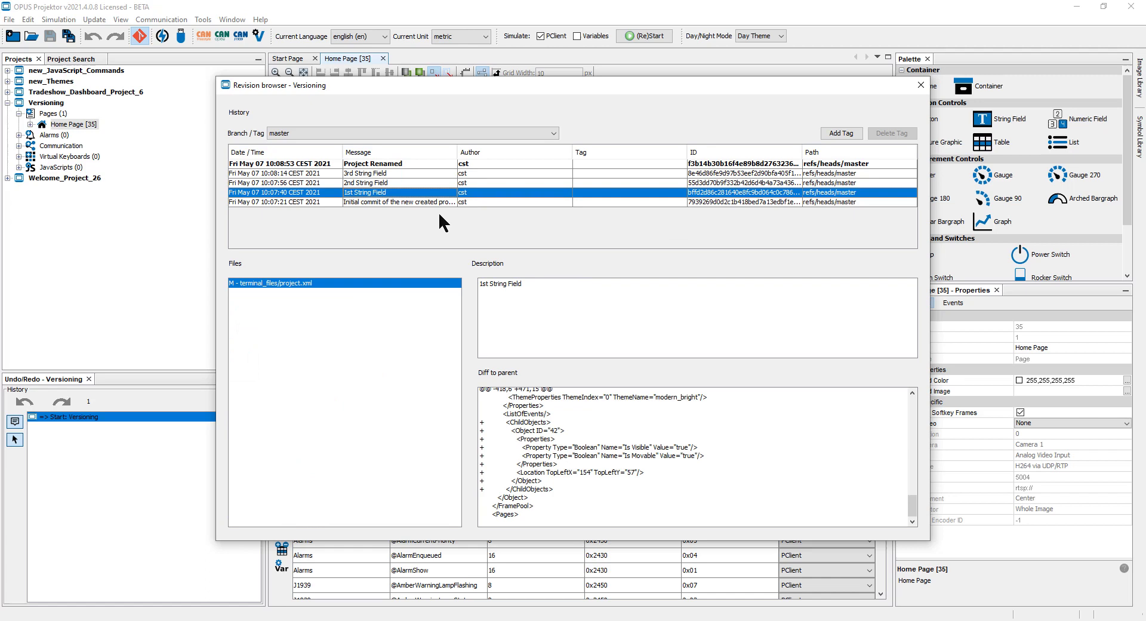
scroll(597, 454, "up", 5)
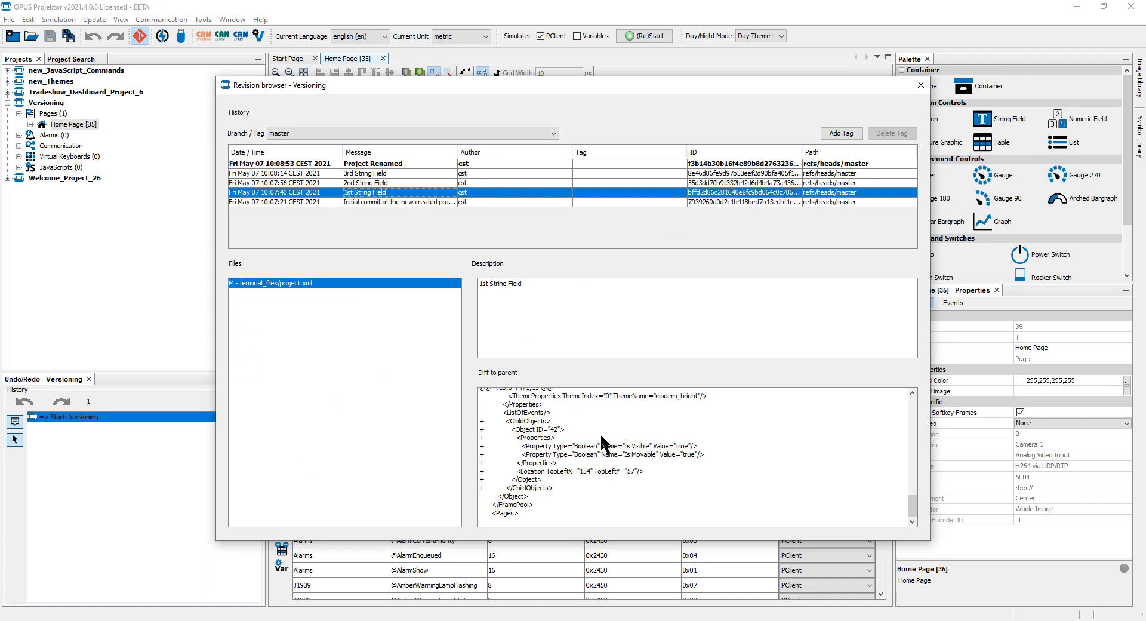
scroll(626, 463, "down", 5)
key("Up")
key("Up")
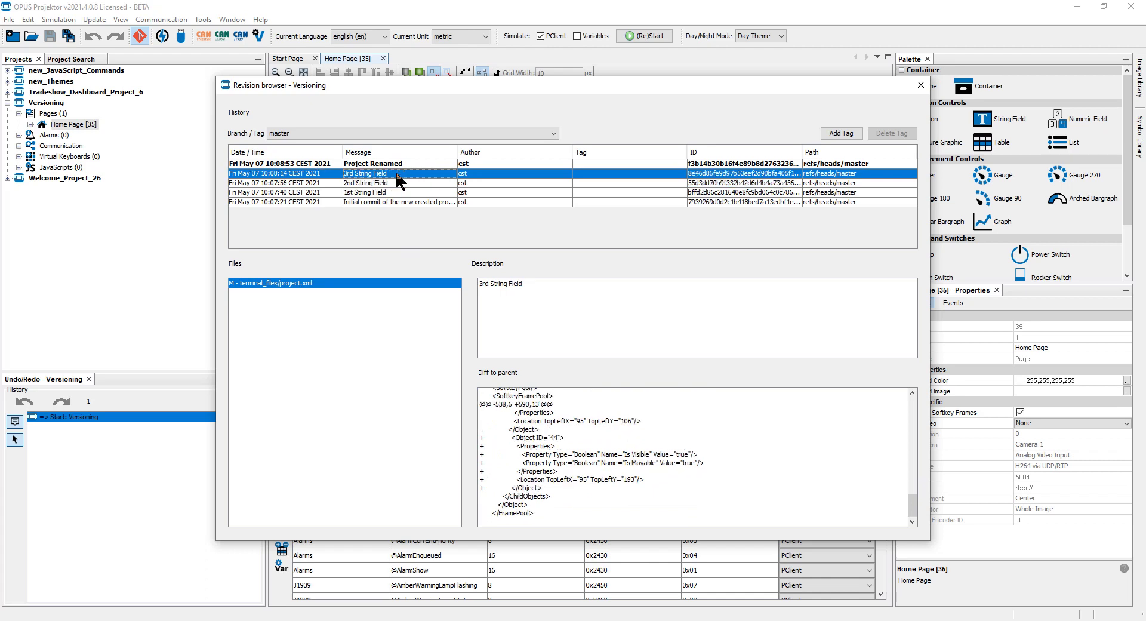
left_click(395, 164)
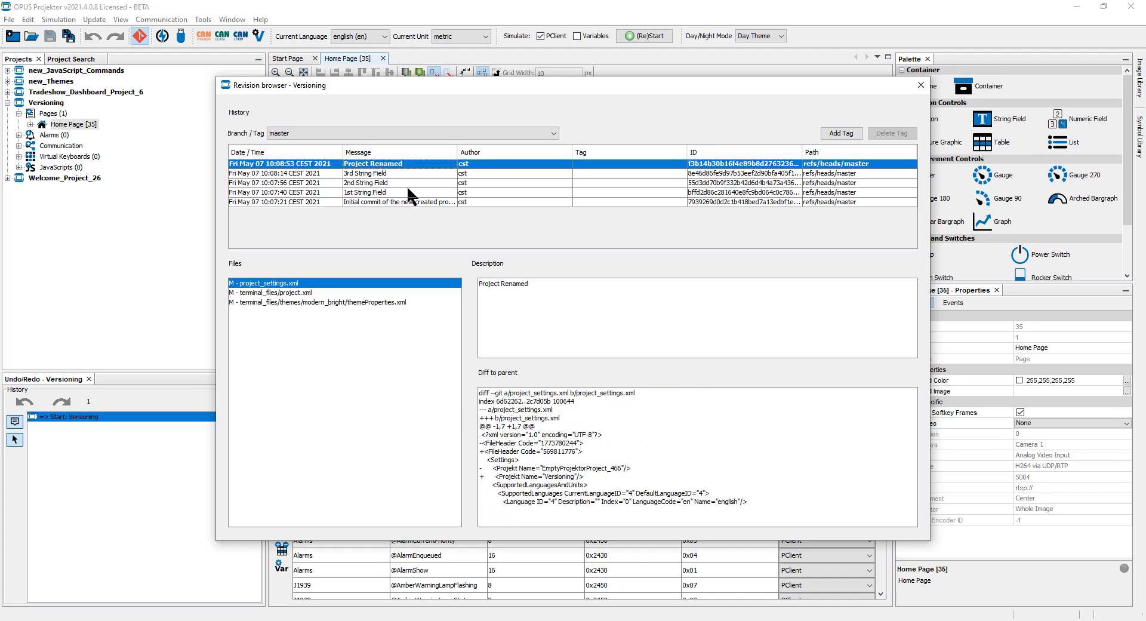
- Compare the three String Field commits with "Project Renamed" and return to the initial commit of the project
left_click(378, 173)
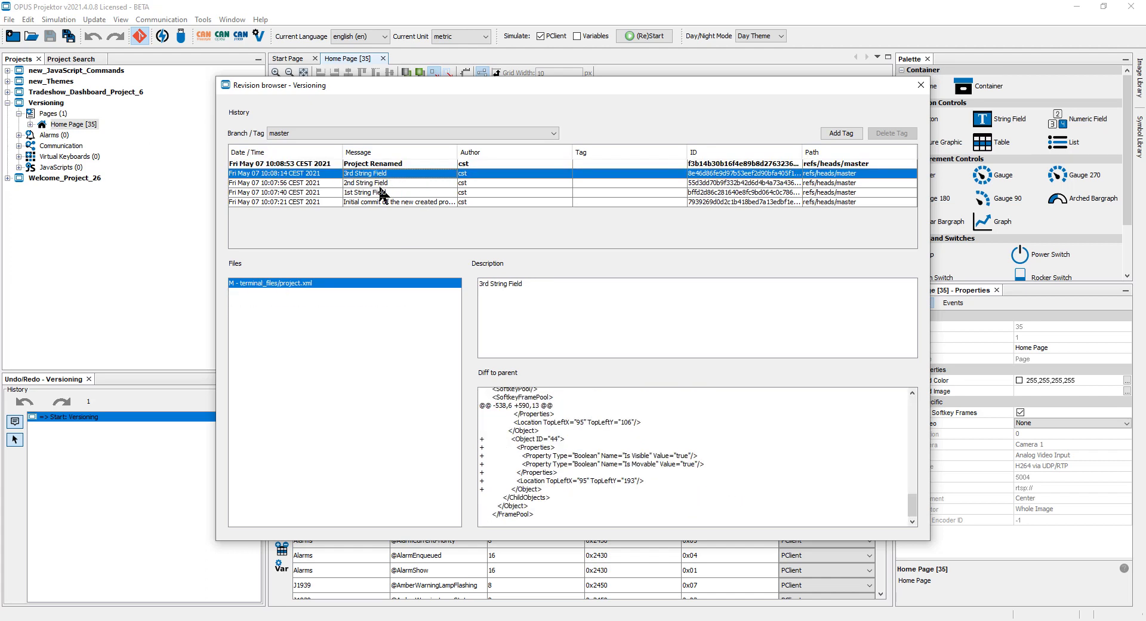
key("Down")
key("Down")
key("Up")
key("Up")
key("Up")
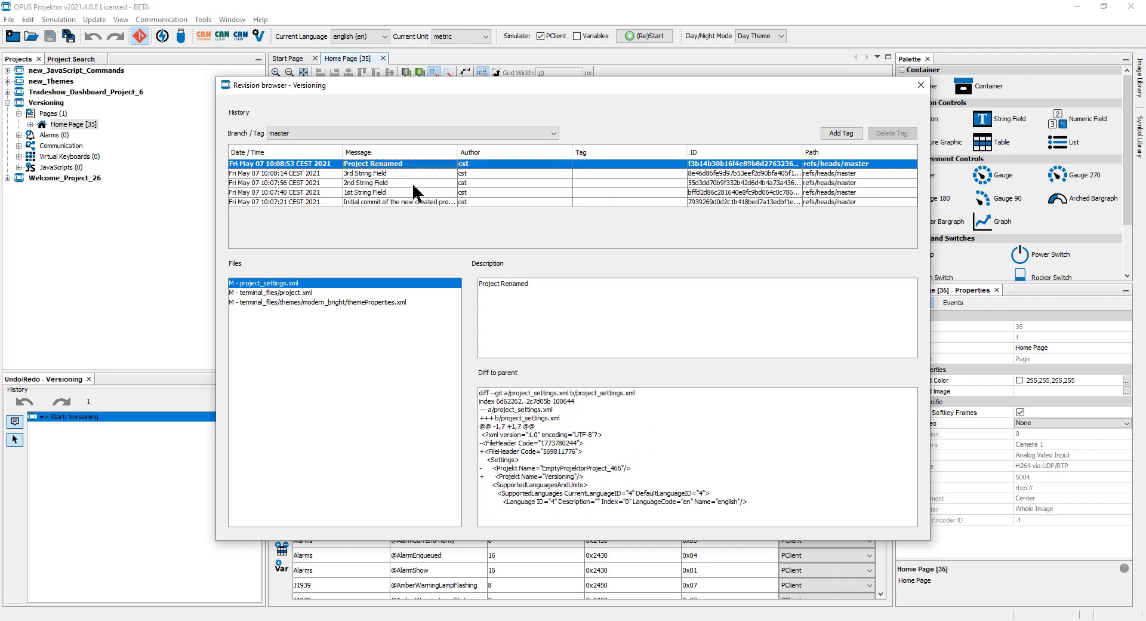
left_click(408, 182)
left_click(400, 202)
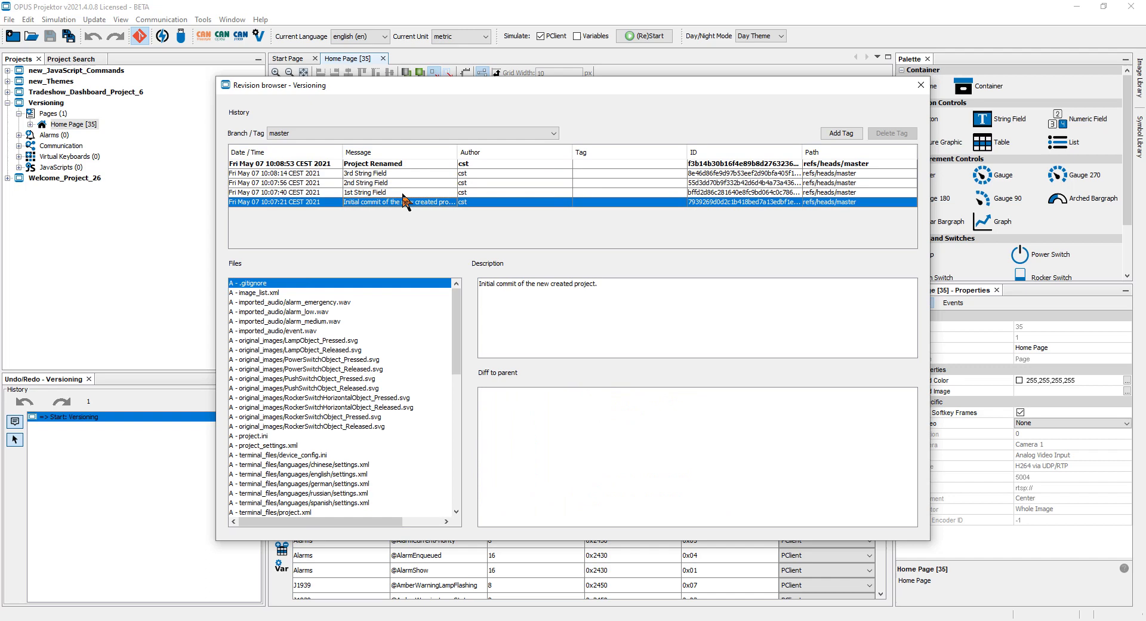
- Close the revision browser and move string fields 3 and 2 to new spots inside the Home Page frame
left_click(921, 85)
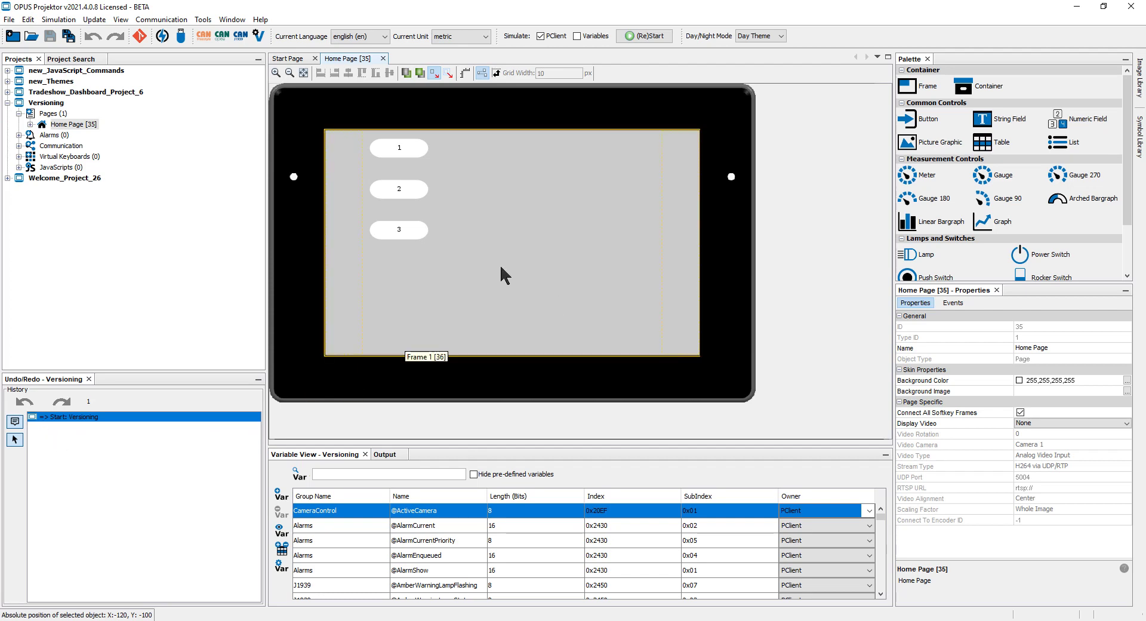
left_click_drag(412, 236, 461, 293)
left_click_drag(418, 194, 538, 225)
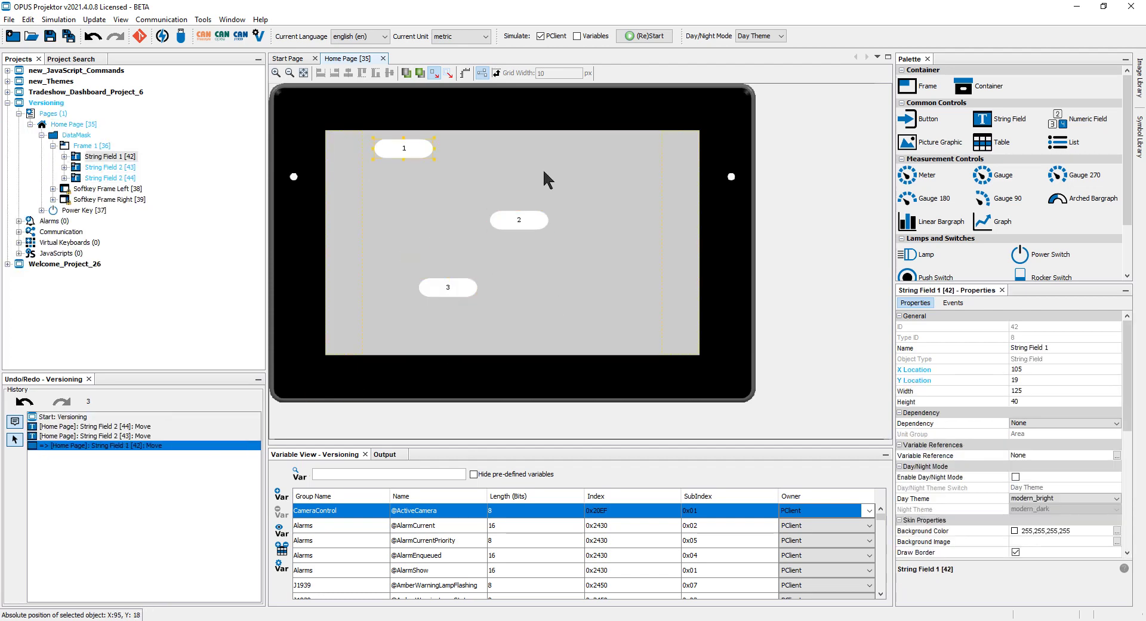
- Enlarge String Field 1 to about 434 by 151 and set its preview value to 123
left_click_drag(365, 154, 365, 232)
double_click(496, 191)
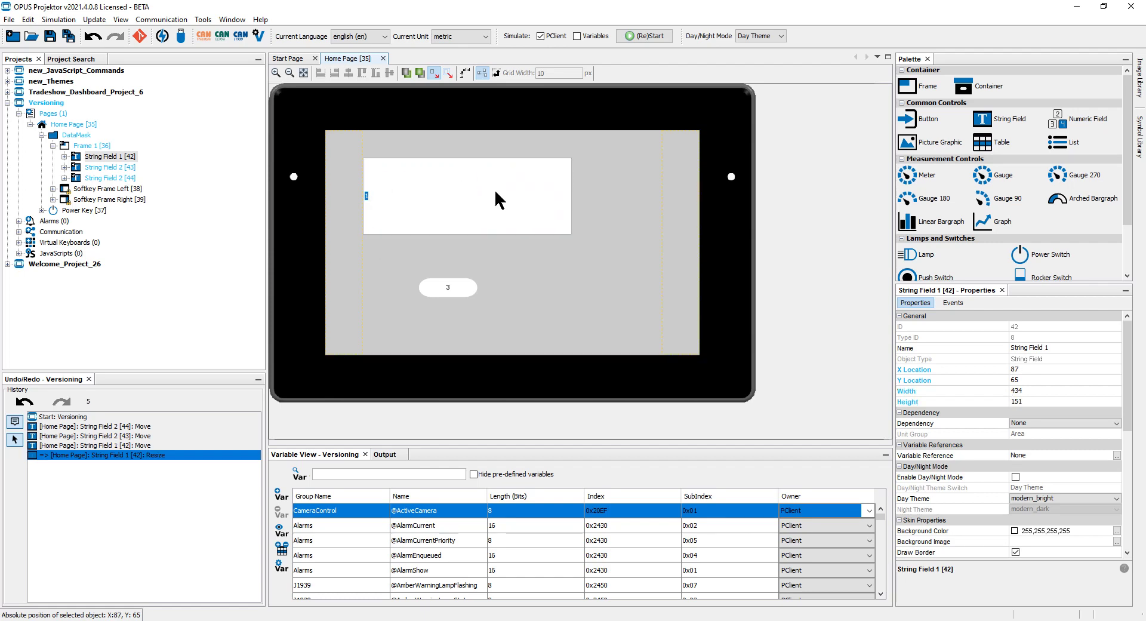
type("123")
key("Return")
- Enlarge string field 3 to about 388 by 182 and lower it, and move the 123 field to the frame's upper edge
left_click(481, 282)
left_click_drag(478, 278, 607, 204)
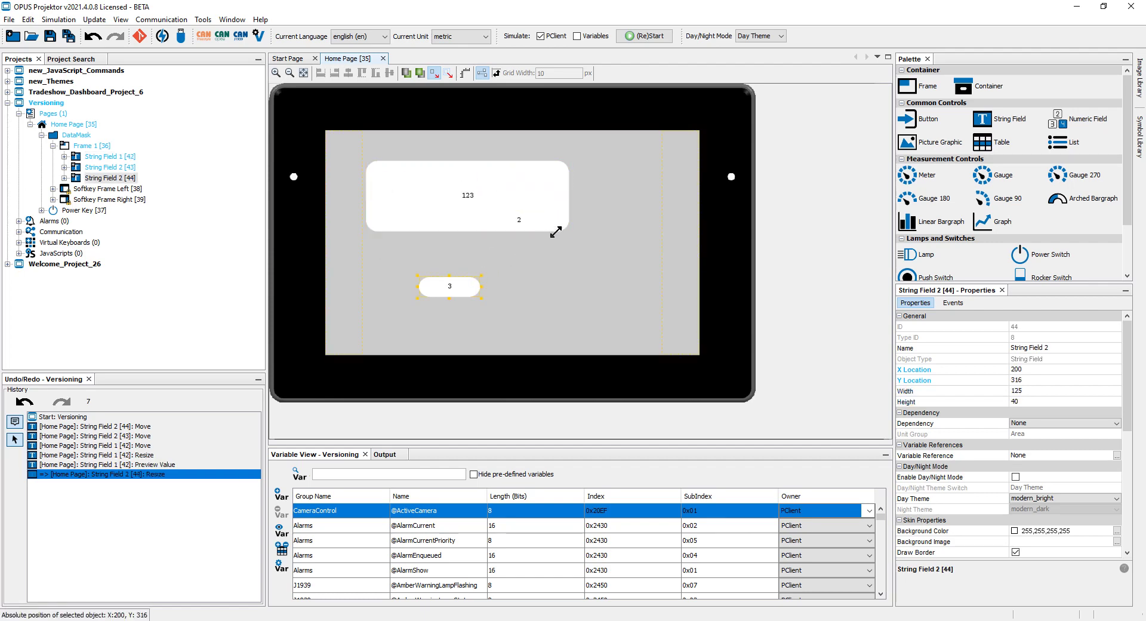
left_click_drag(561, 241, 602, 289)
left_click(540, 194)
left_click_drag(539, 195, 540, 164)
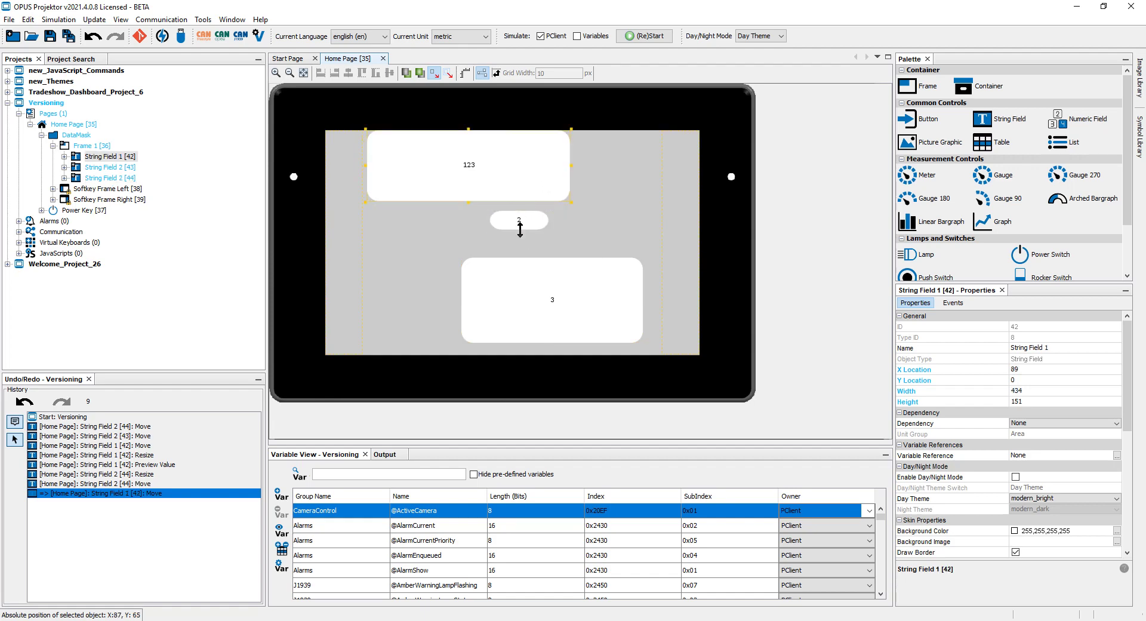
- Delete the frame holding the string fields and undo its removal
left_click(475, 248)
key("Delete")
key("Return")
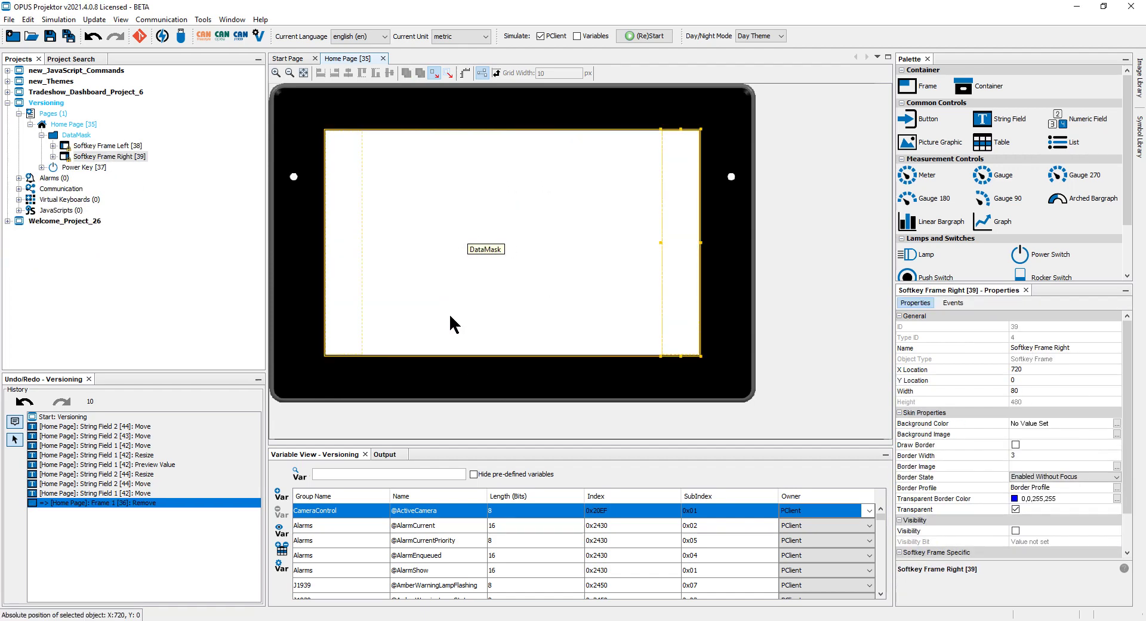
mouse_move(127, 502)
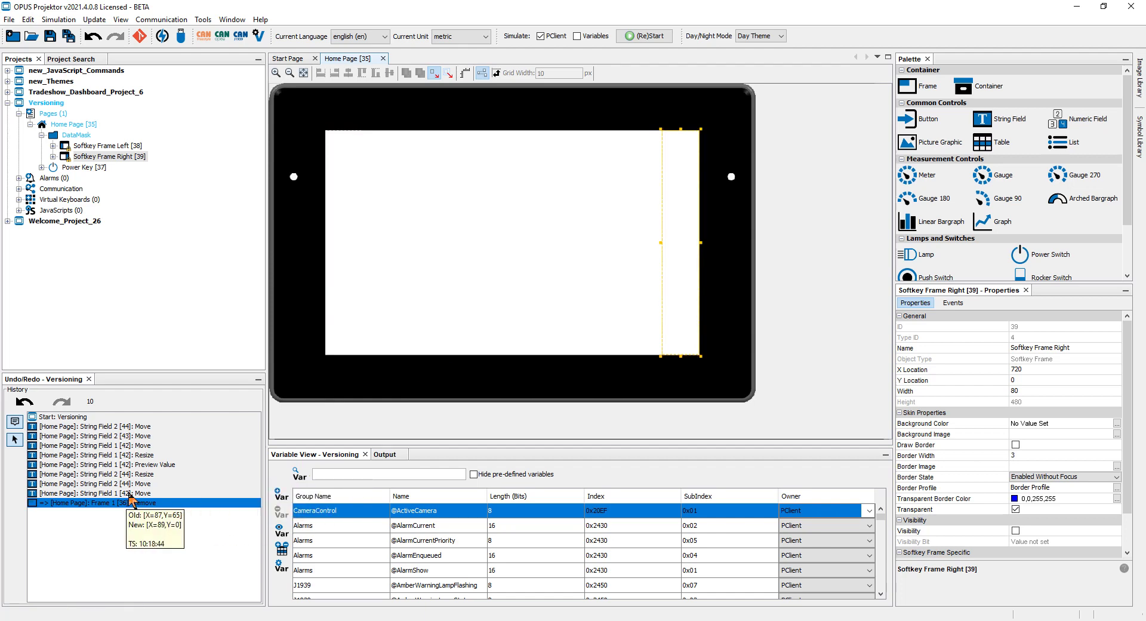
key("ctrl+z")
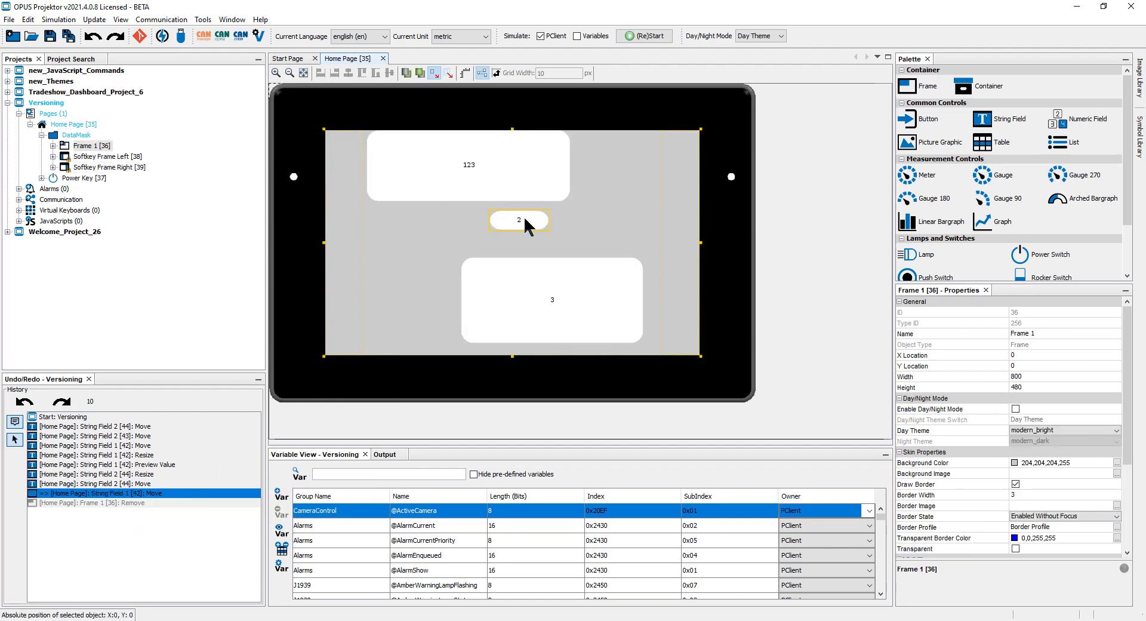
- Delete string field 2 from the frame
left_click(524, 216)
key("Delete")
key("Return")
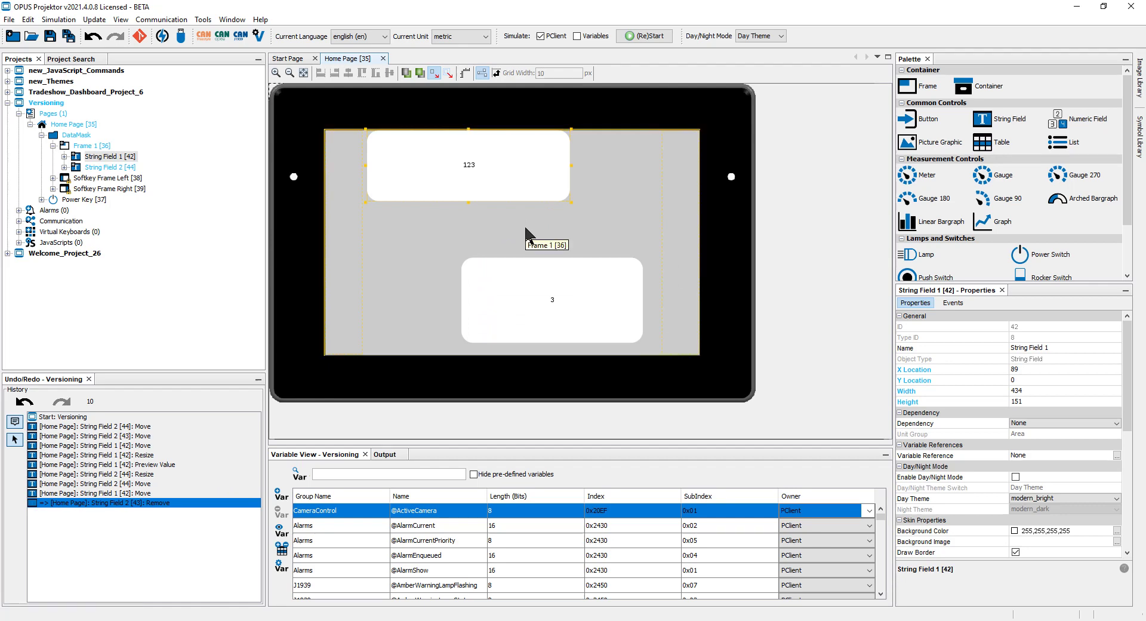
- Undo all changes on the Home Page back to the start of the history
key("ctrl+z")
key("ctrl+z")
key("ctrl+z")
key("ctrl+z")
key("ctrl+z")
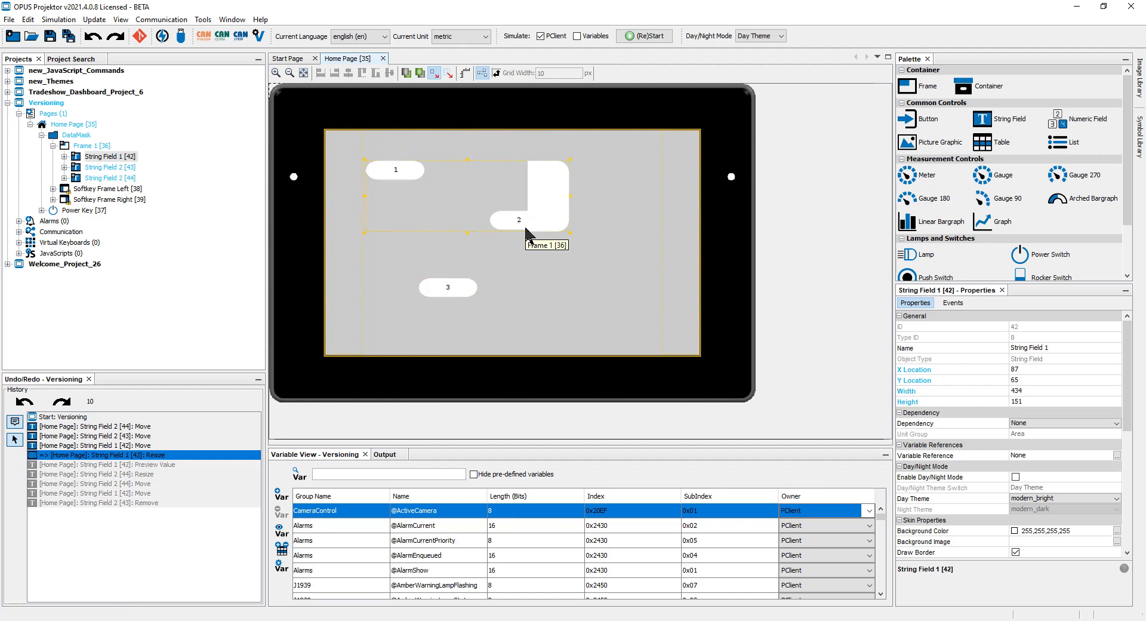
key("ctrl+z")
key("ctrl+z")
key("ctrl+z")
key("ctrl+z")
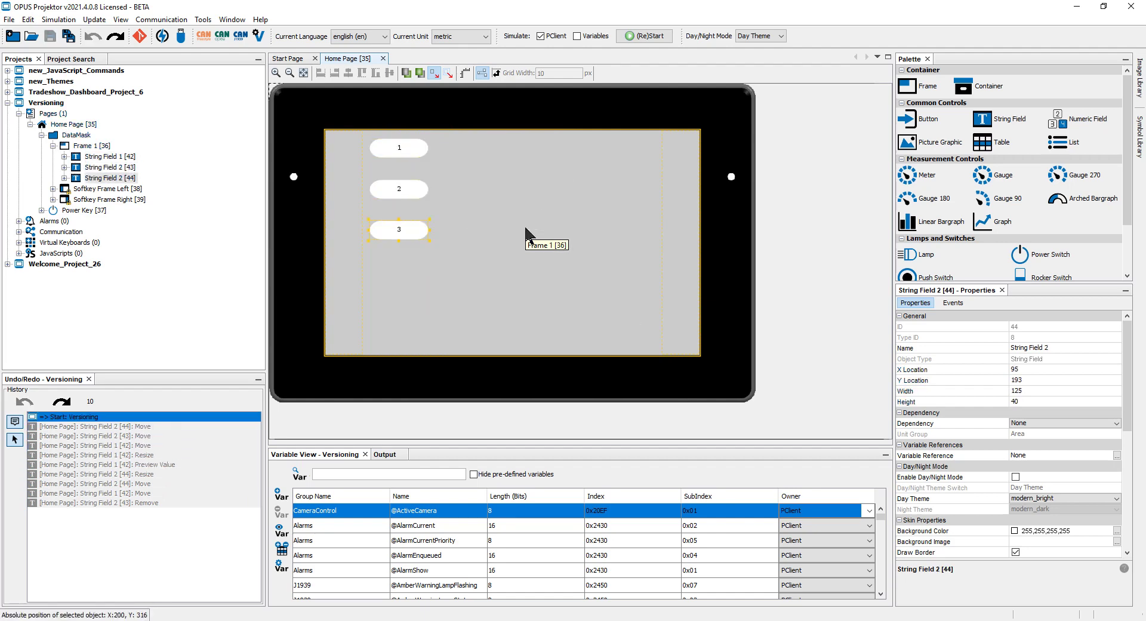
- Redo the changes up to the resize of string field 3, and undo the last two of them
key("ctrl+y")
key("ctrl+y")
key("ctrl+y")
key("ctrl+y")
key("ctrl+y")
key("ctrl+y")
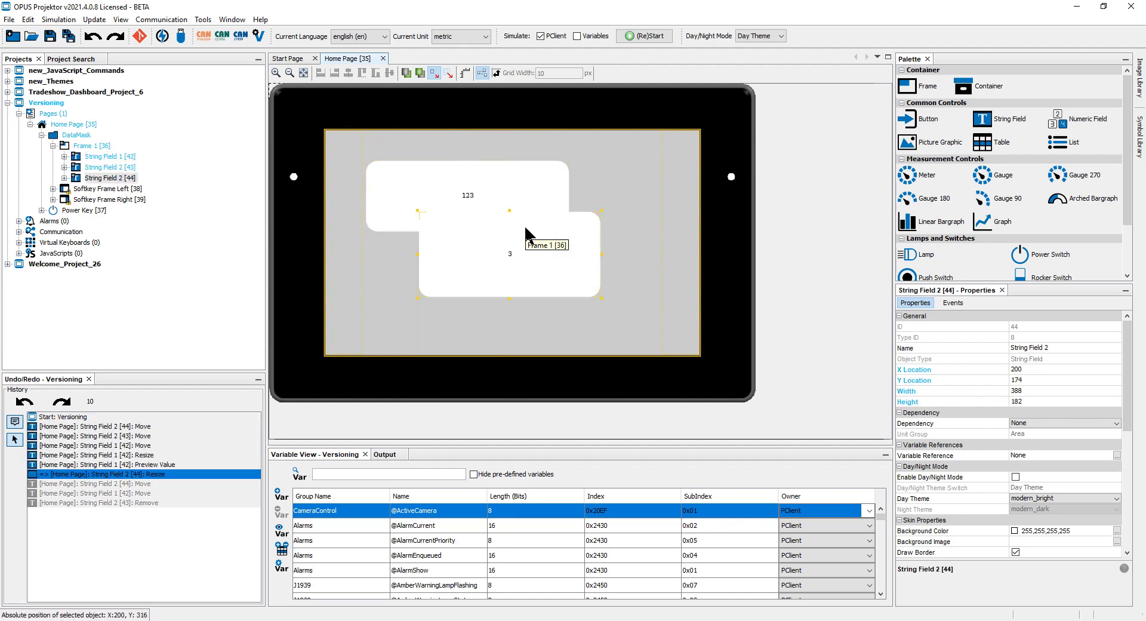
key("ctrl+z")
key("ctrl+z")
- Jump between entries of the undo/redo history, ending at the removal of string field 2
left_click(158, 455)
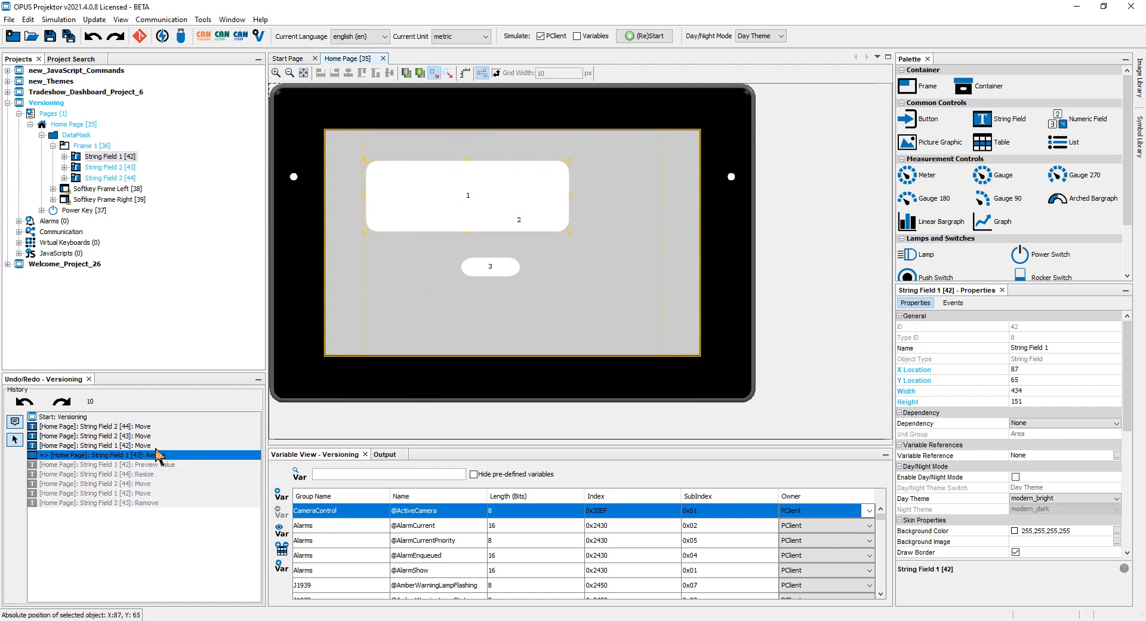
left_click(154, 427)
left_click(146, 482)
left_click(145, 503)
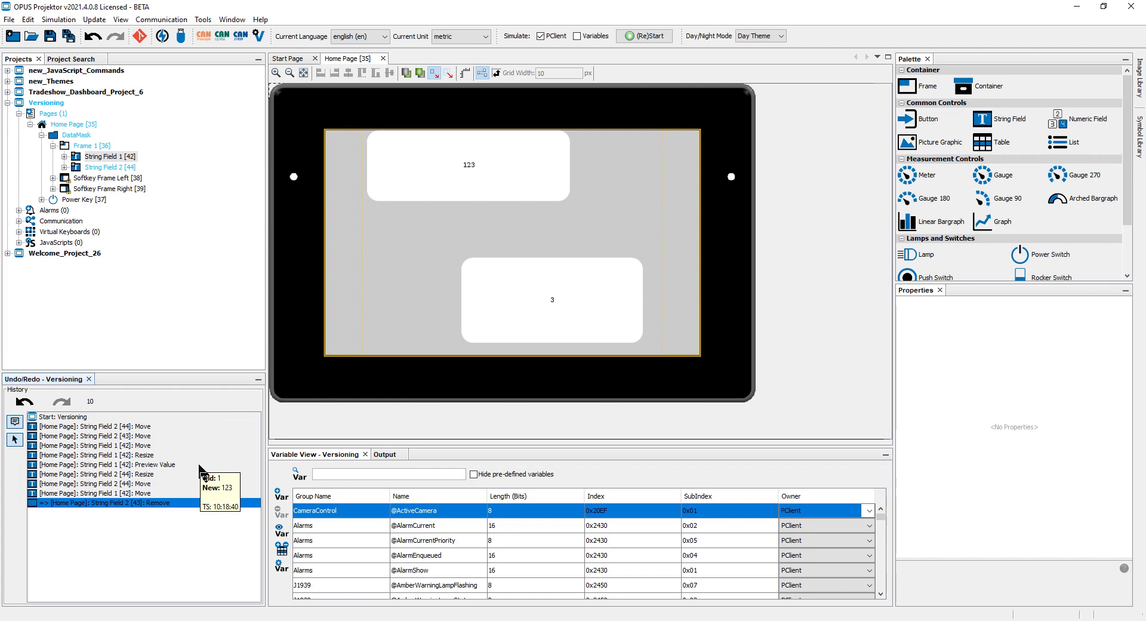
- Leave the Versioning project and open the Home Page of the new_Themes project
double_click(46, 103)
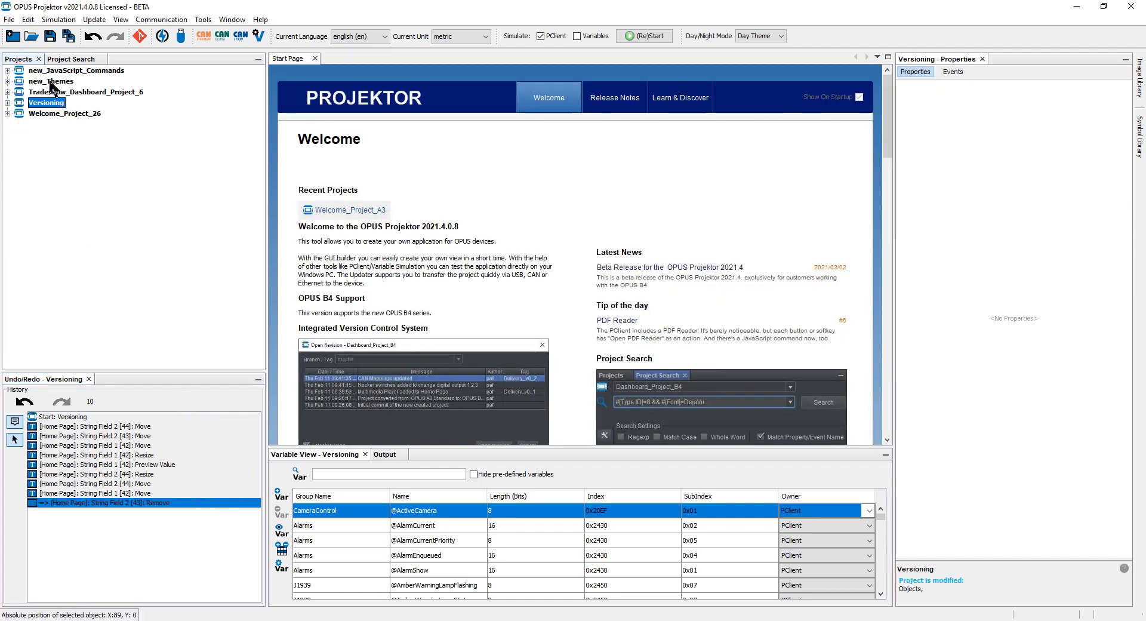
left_click(7, 82)
left_click(19, 92)
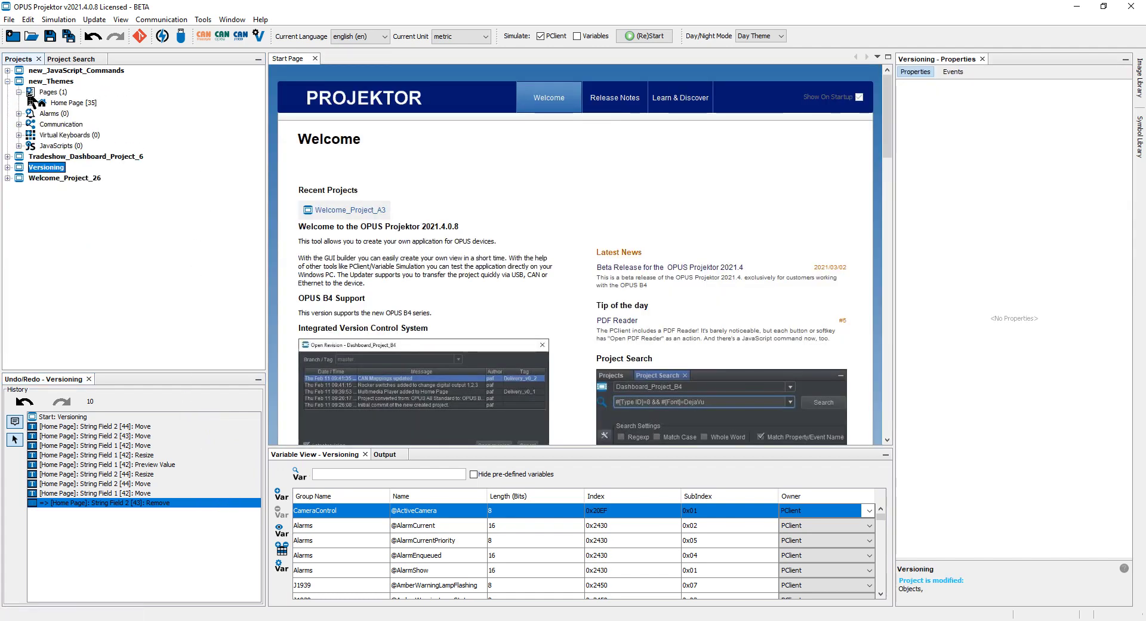
double_click(70, 103)
- Set the Day/Night Theme Switch of Frame 1 [36] to Night Theme
left_click(1042, 421)
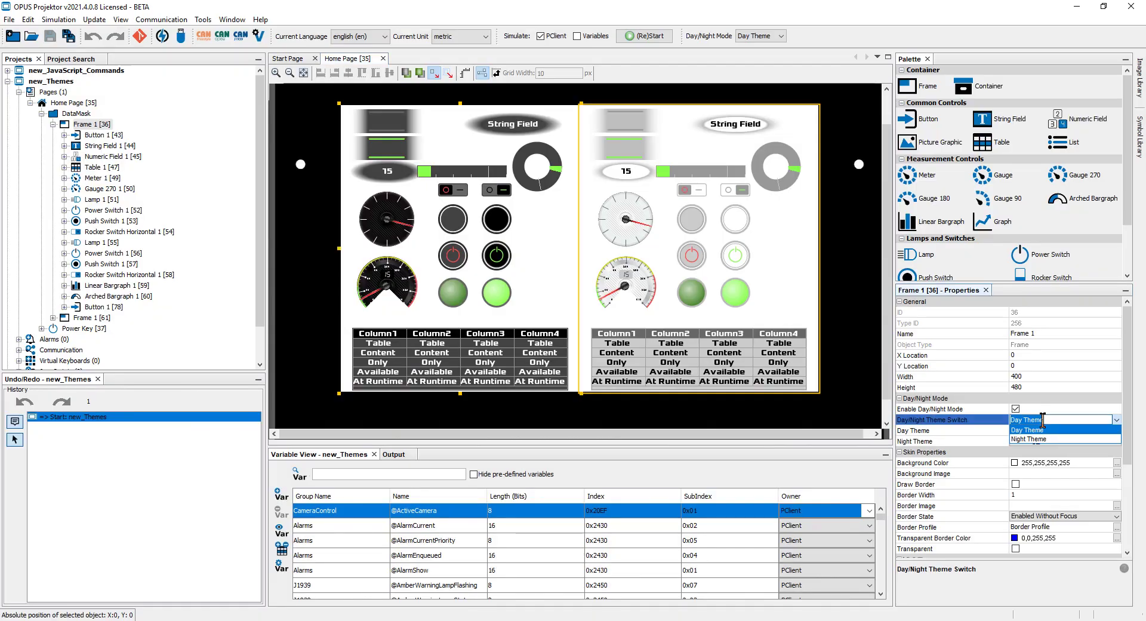
left_click(1038, 441)
left_click(573, 412)
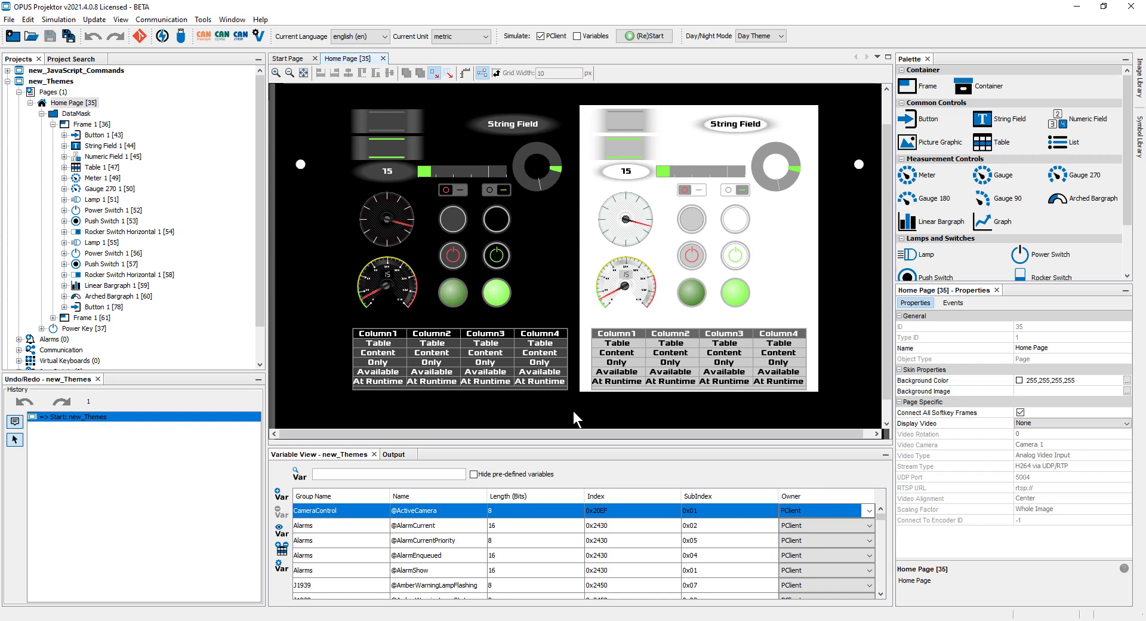
- Examine the day and night theme properties of the lower button and the numeric field in the dark frame
left_click(397, 141)
left_click(409, 150)
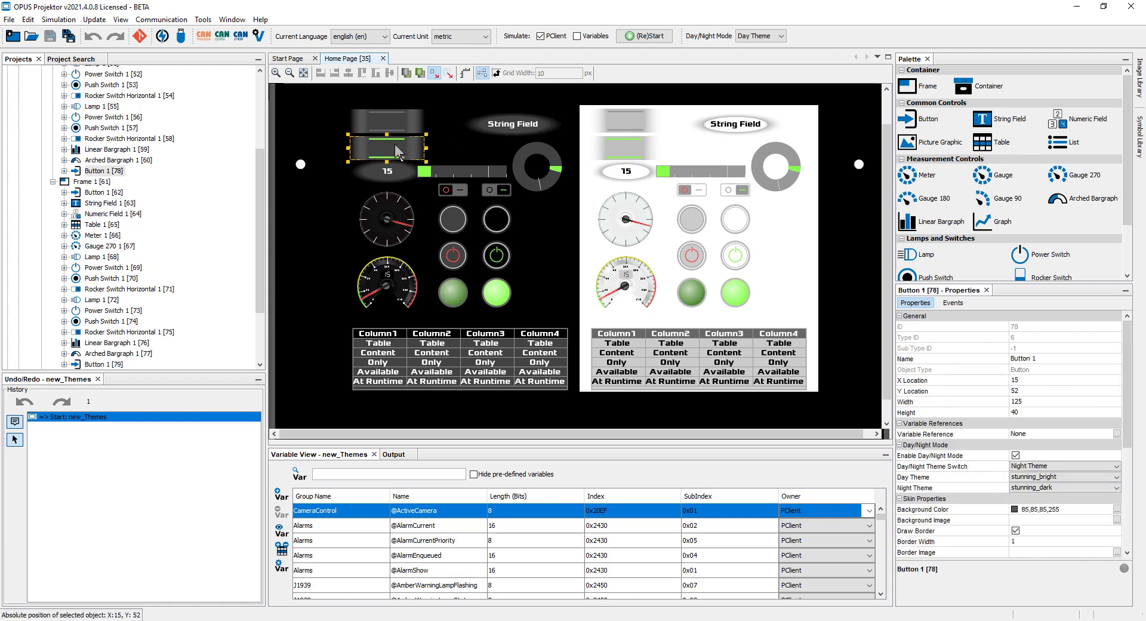
left_click(411, 170)
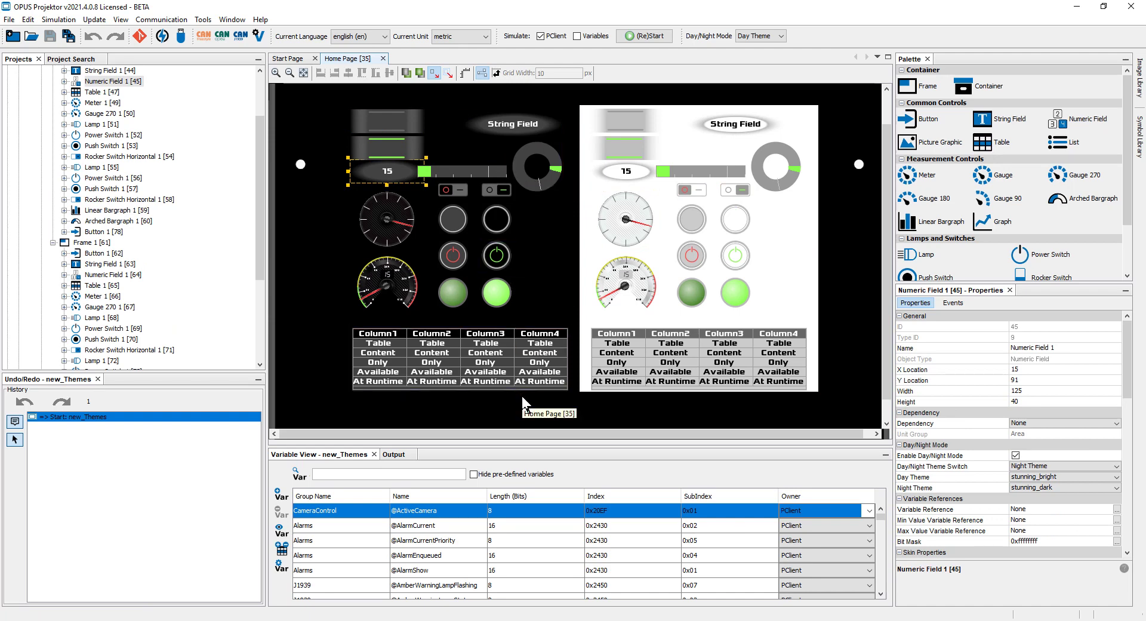
- Enlarge the Gauge 270 in the dark frame to about 127 by 127 and view its available Day Theme options
left_click(388, 282)
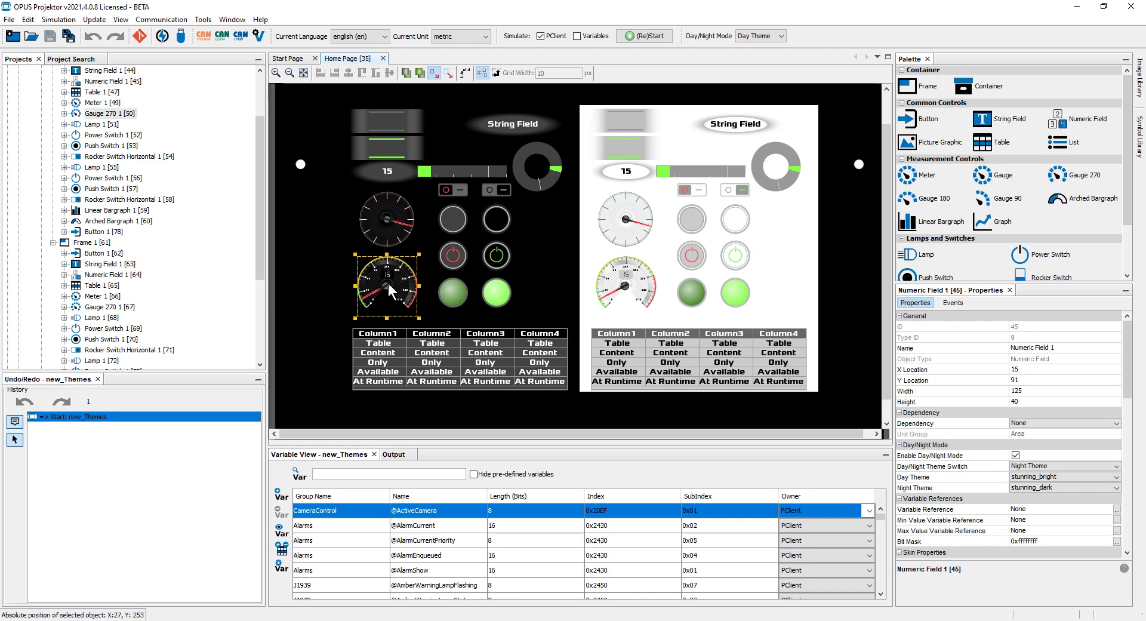
left_click_drag(388, 277, 426, 285)
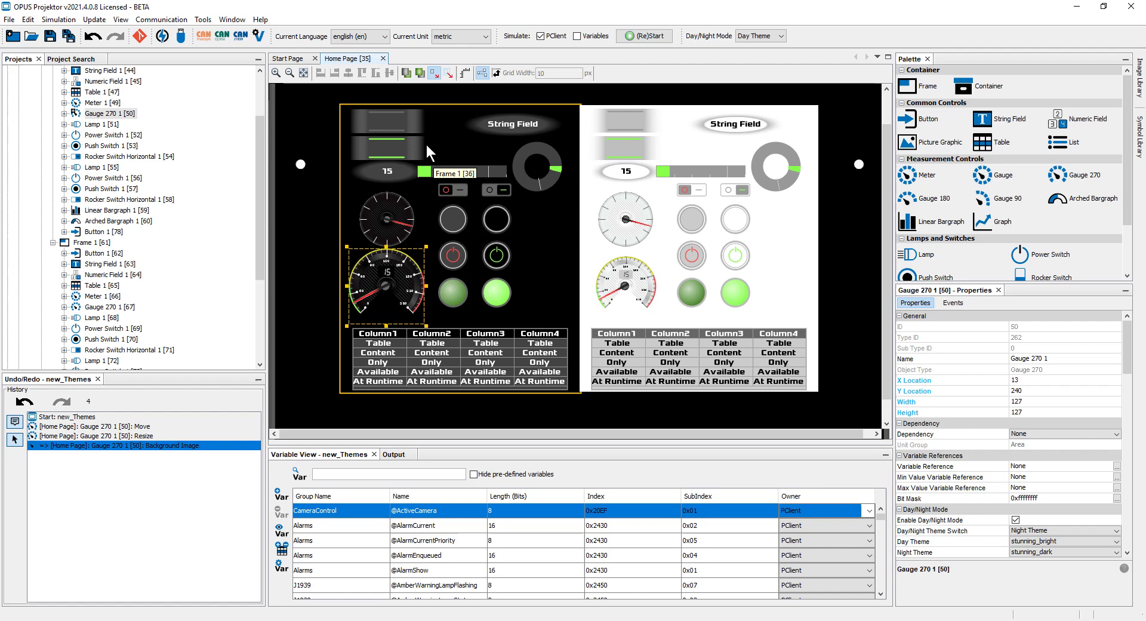
left_click(1050, 541)
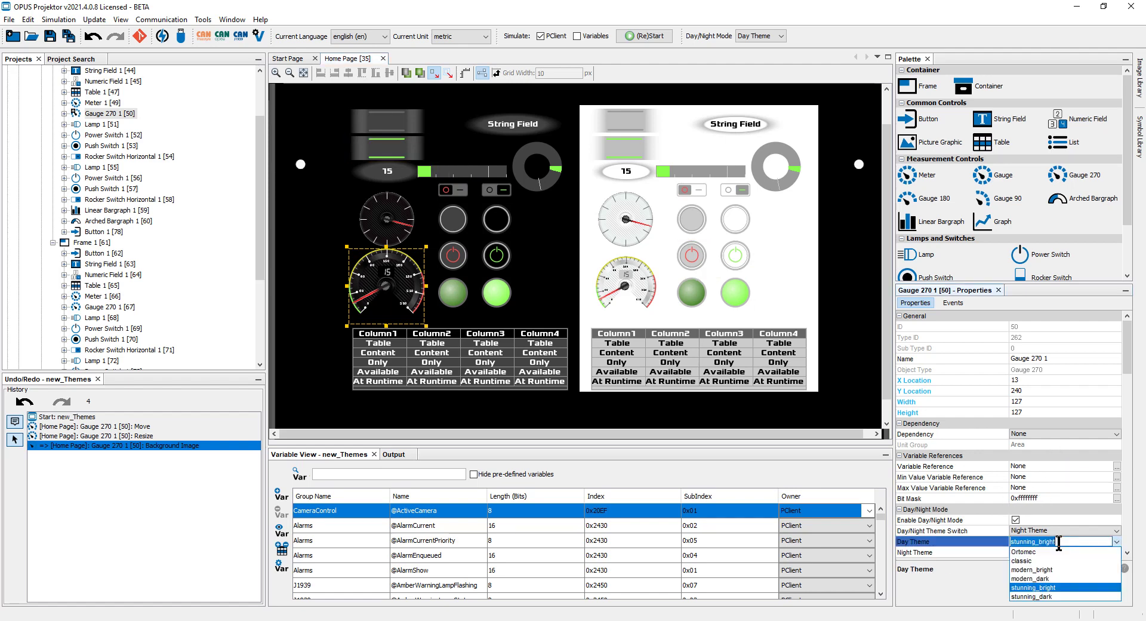
left_click(977, 540)
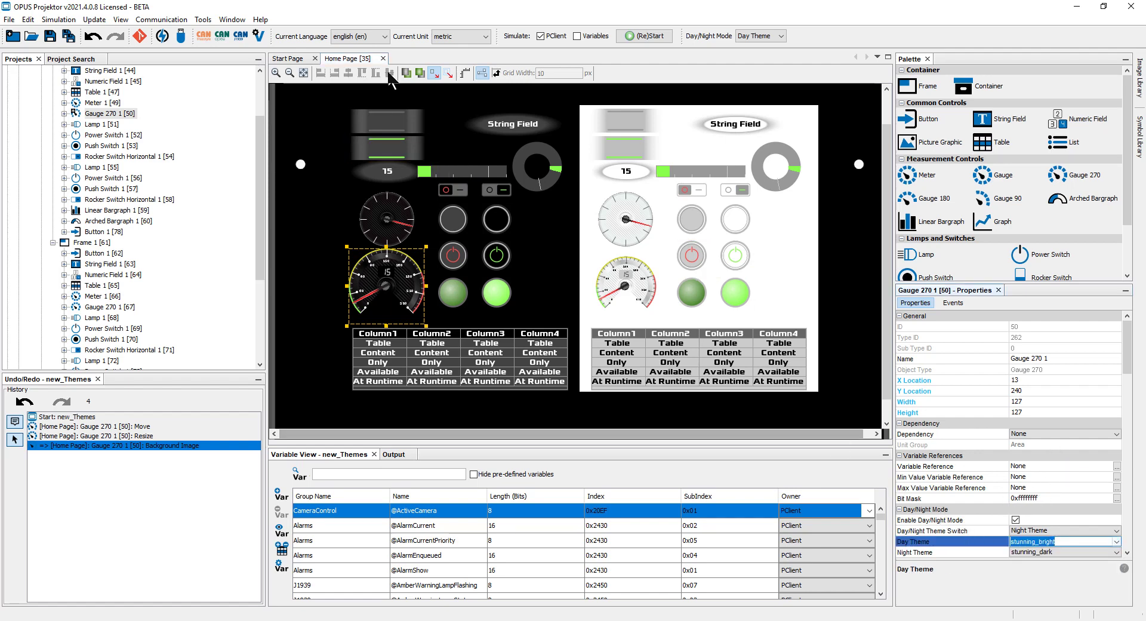
- Close the Home Page and open newEmpty_JavaScript.js from the new_JavaScript_Commands project
left_click(383, 58)
left_click(7, 71)
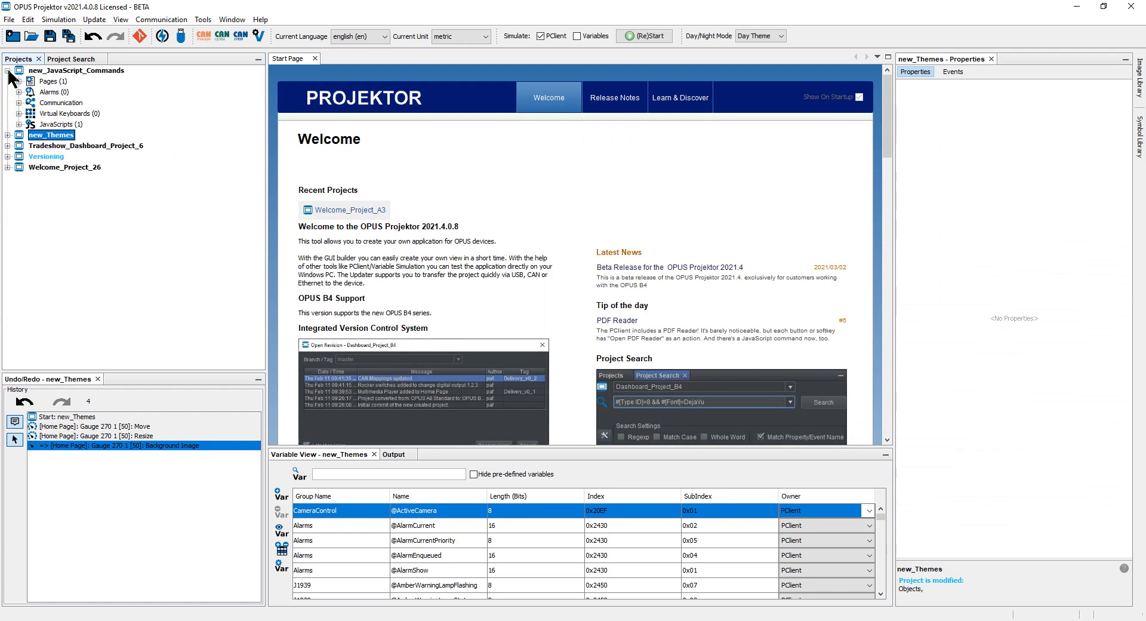
left_click(18, 124)
double_click(83, 135)
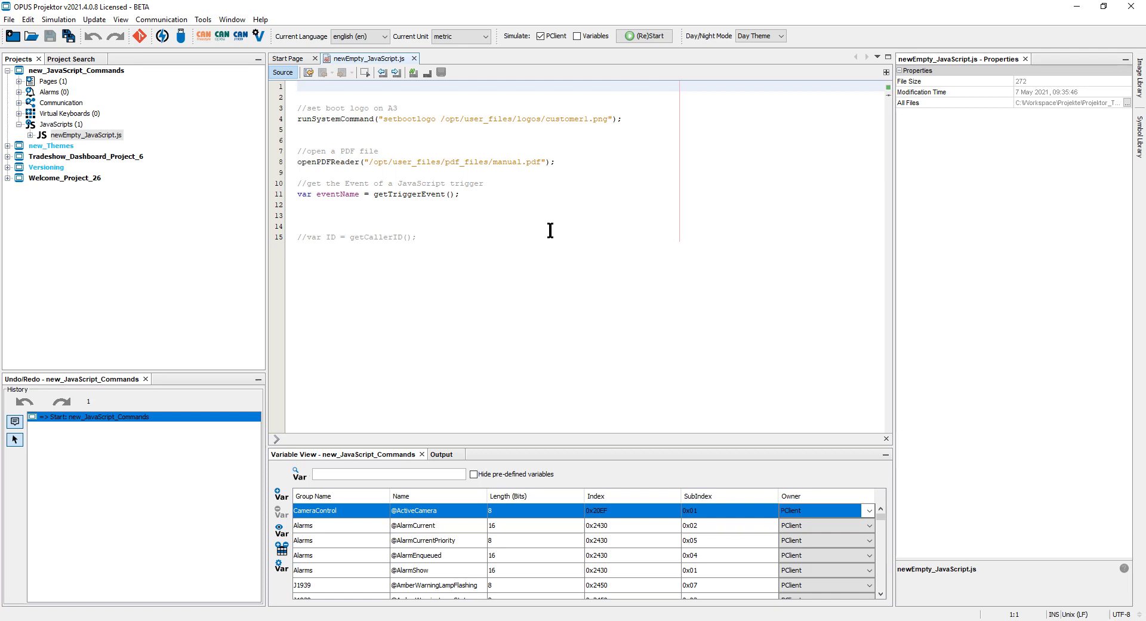
- Highlight the runSystemCommand function name in the boot logo line and clear the selection
left_click_drag(374, 119, 298, 118)
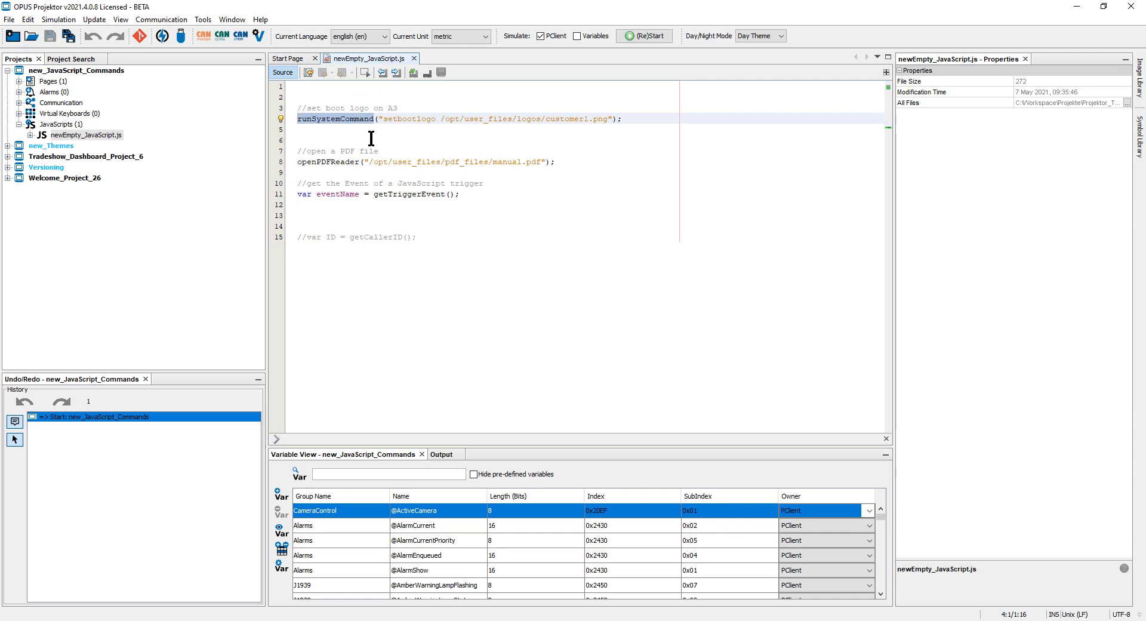
left_click(475, 144)
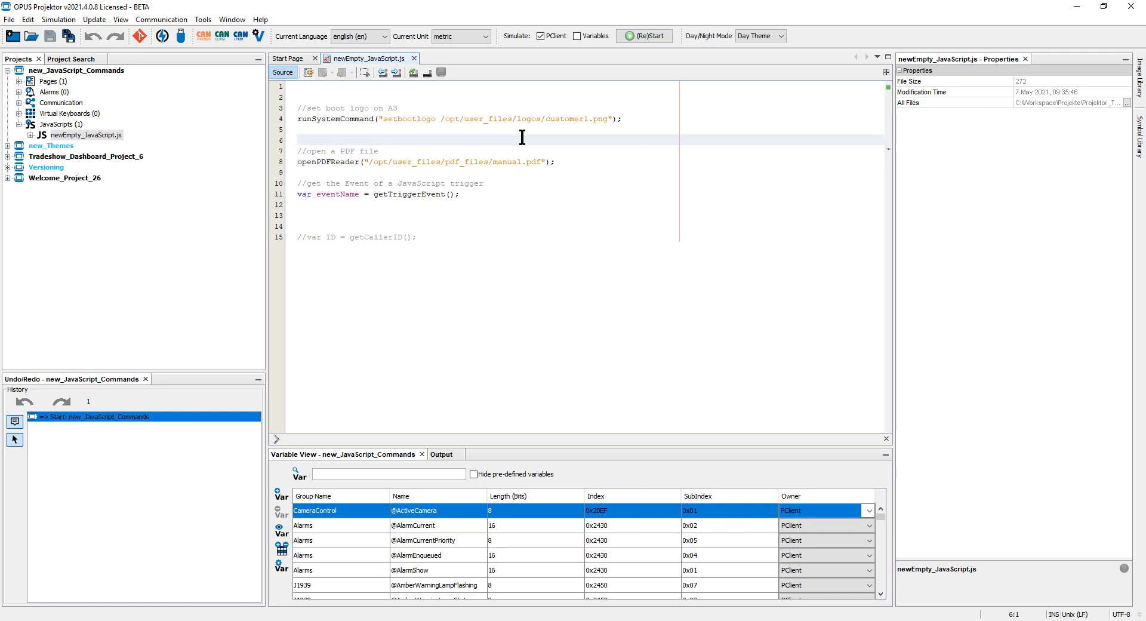
left_click(355, 132)
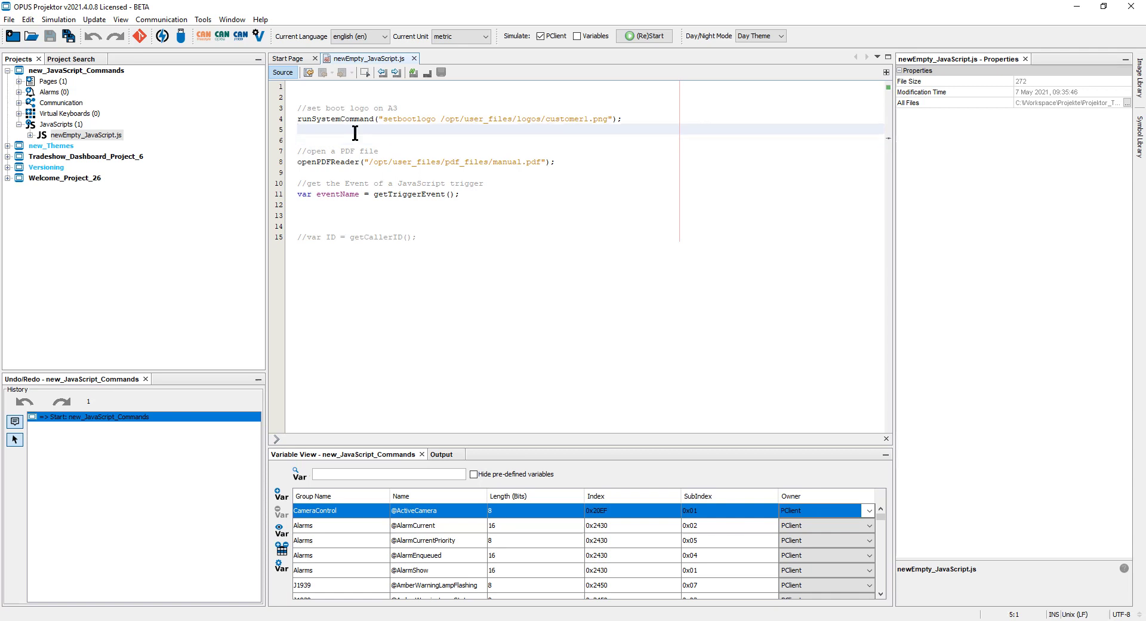
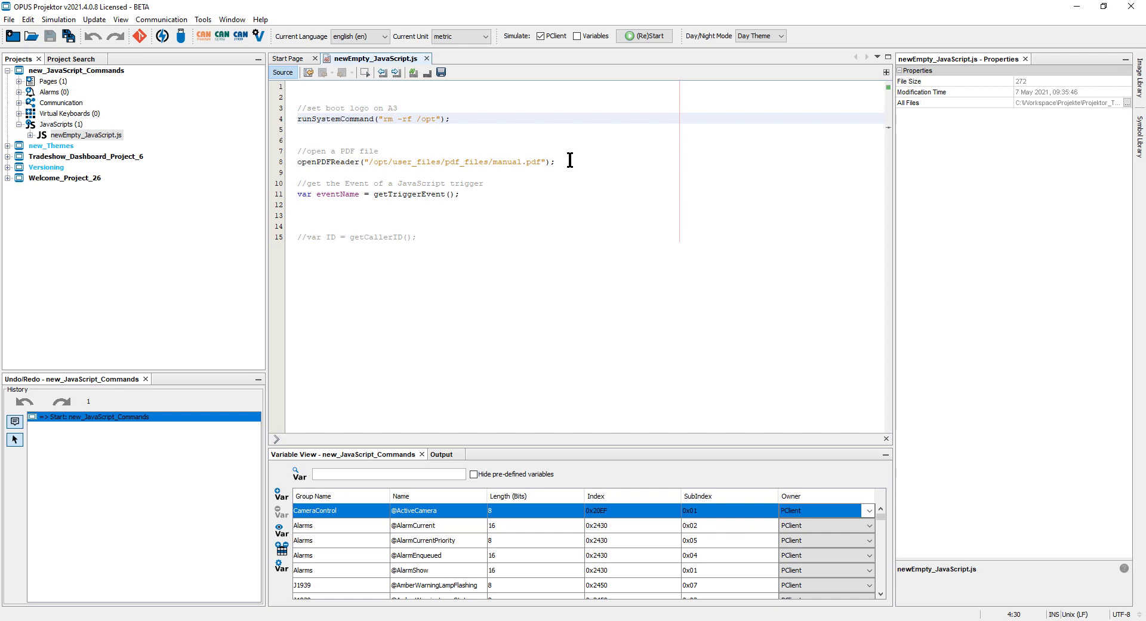
- Highlight the openPDFReader code with its comment, and place the cursor at the end of the getTriggerEvent line
left_click_drag(574, 161, 298, 161)
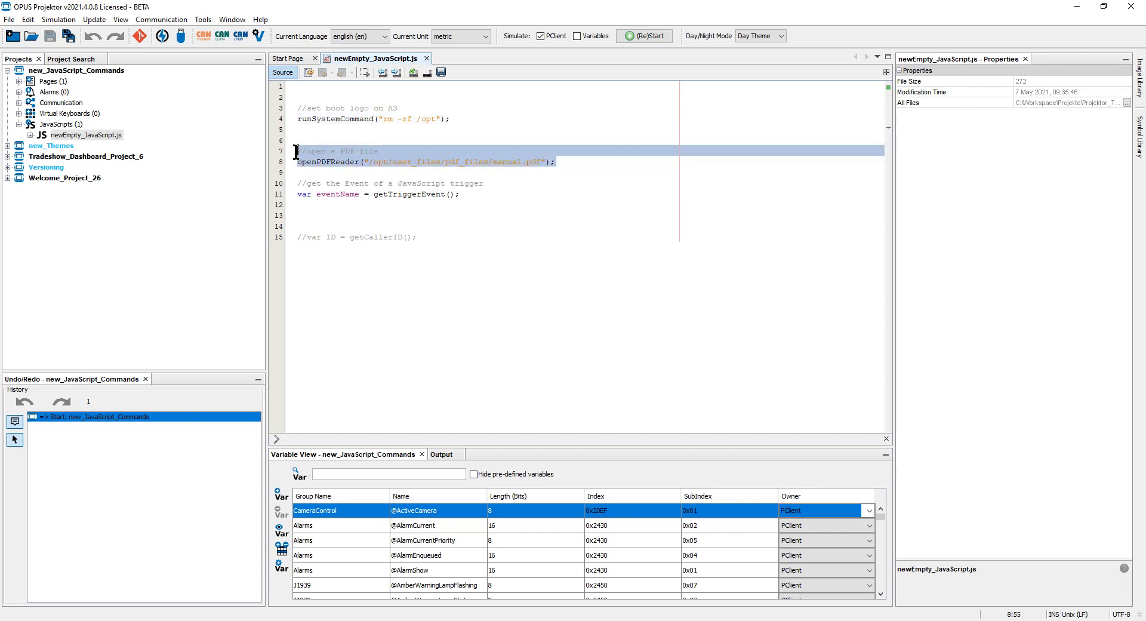
left_click(568, 164)
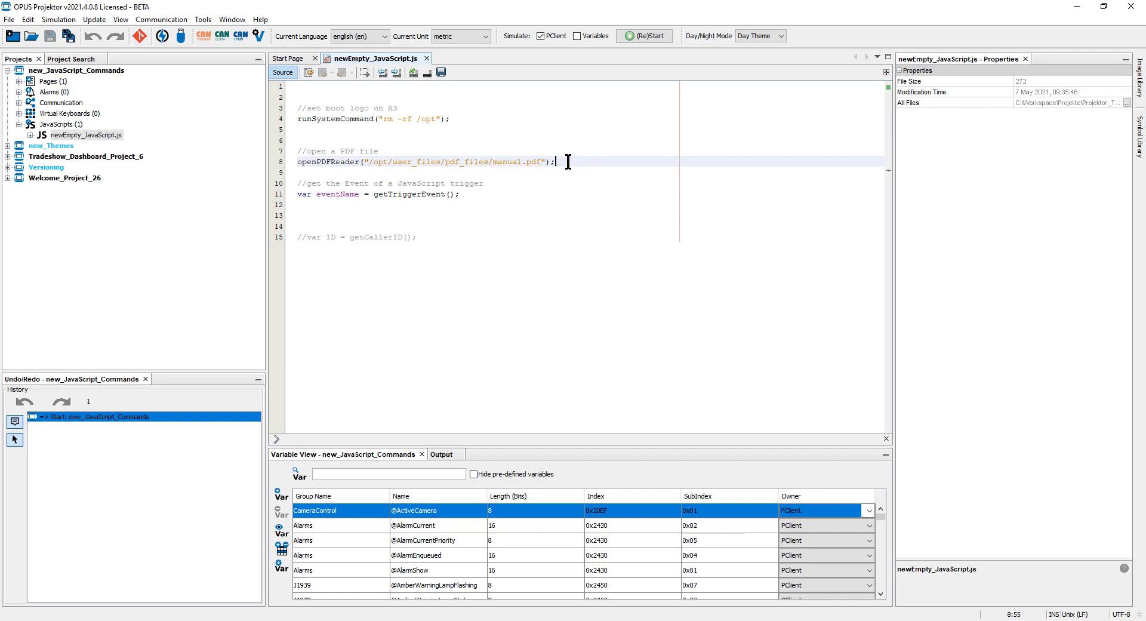
left_click_drag(557, 161, 299, 151)
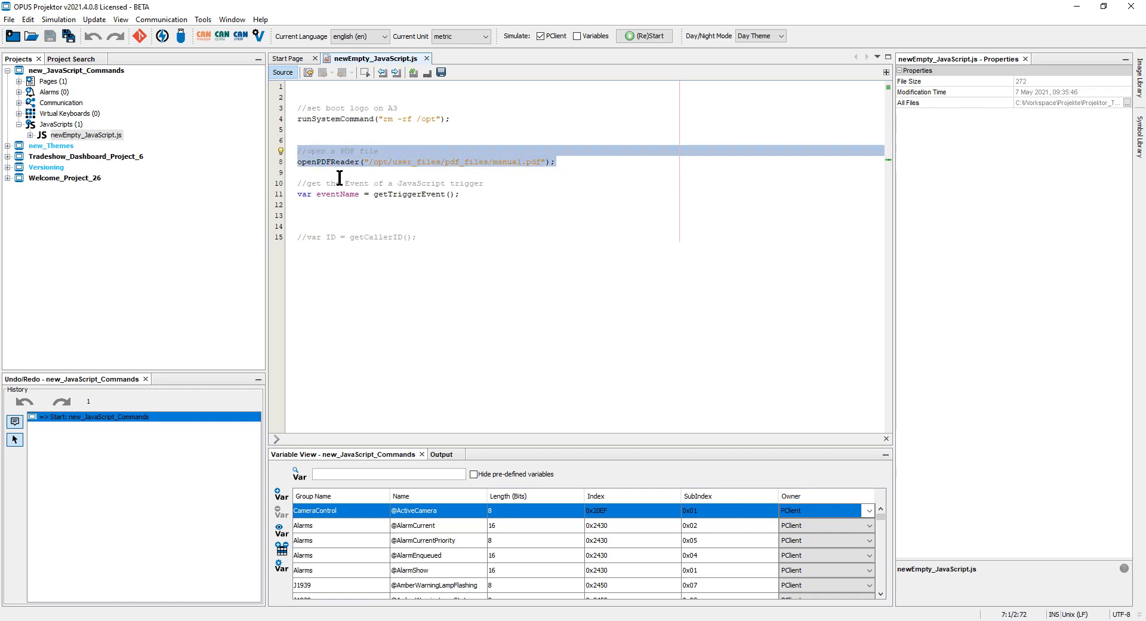
left_click(317, 173)
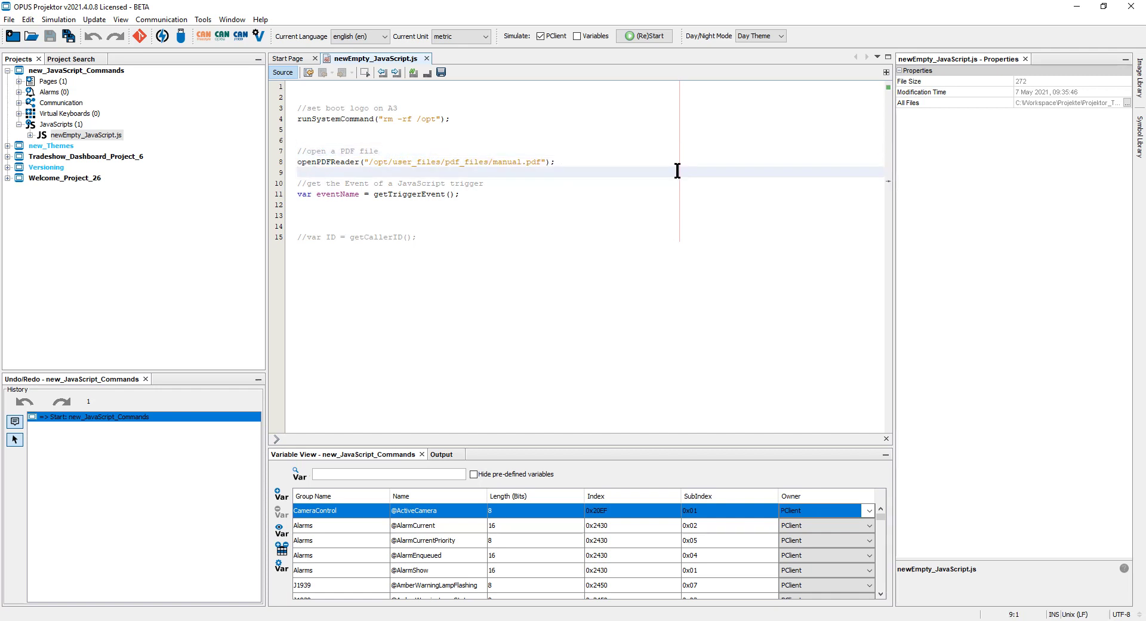
left_click(473, 195)
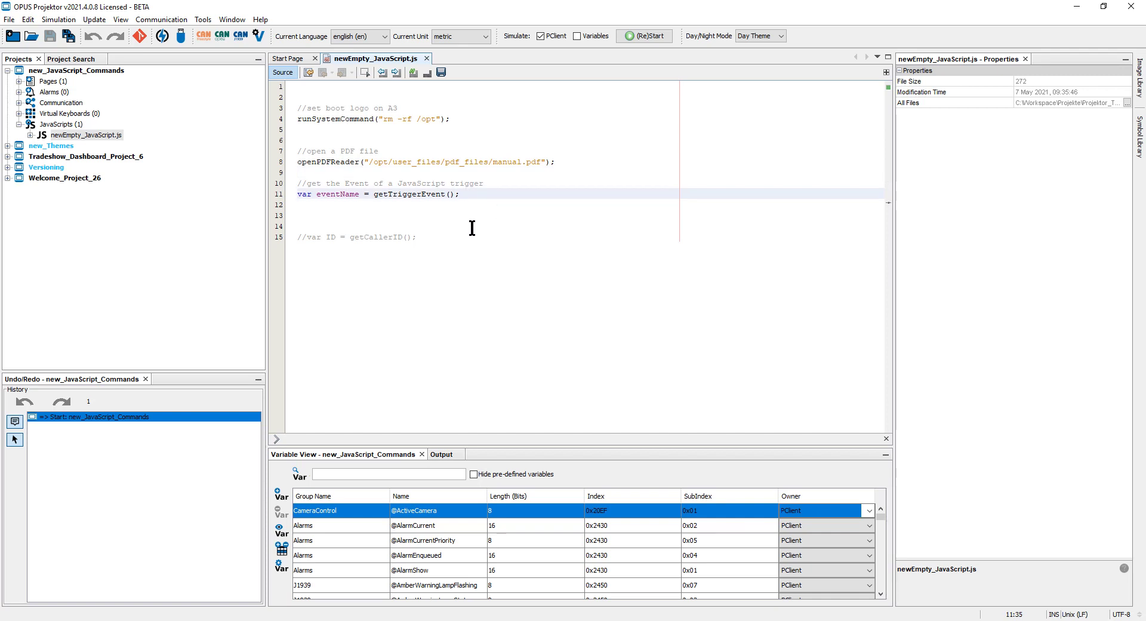
- Uncomment the getCallerID line at the end of the script by removing its leading slashes
left_click(307, 237)
key("BackSpace")
key("BackSpace")
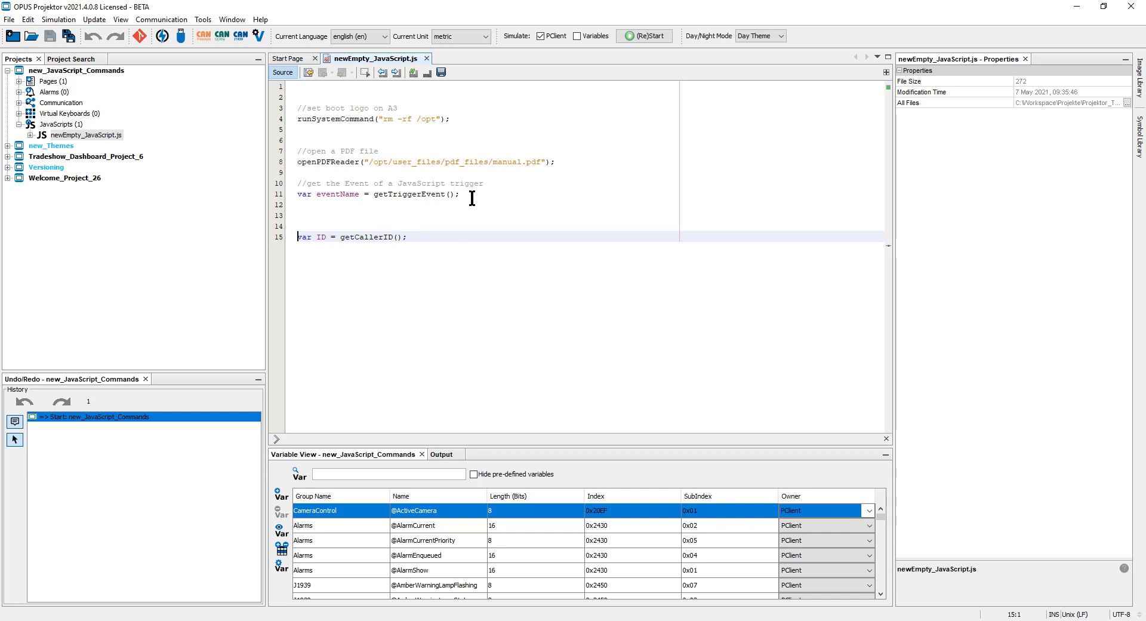
- Highlight the getTriggerEvent line and the getCallerID line in turn, and clear the selection on the empty line between them
left_click_drag(473, 197, 295, 198)
left_click(404, 225)
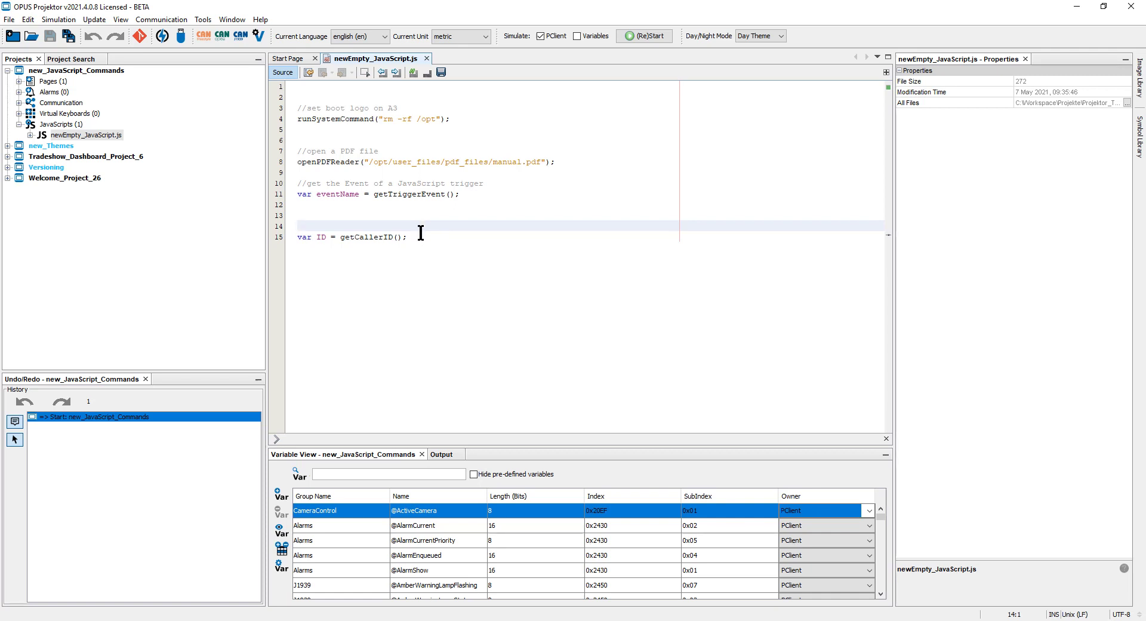
left_click_drag(422, 237, 295, 238)
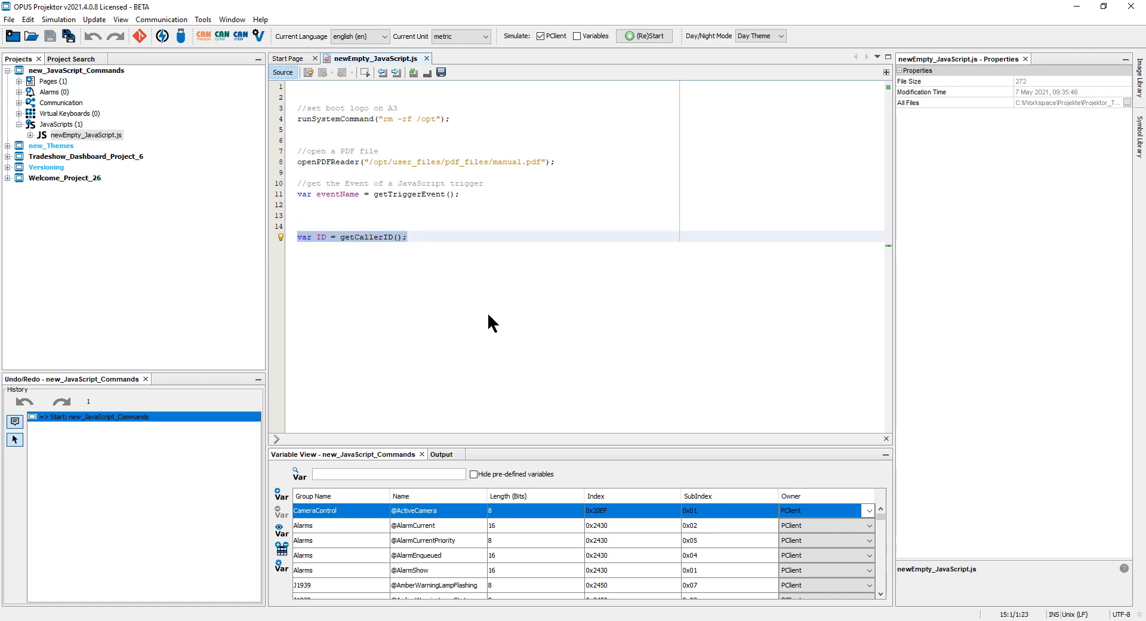
left_click_drag(461, 194, 297, 195)
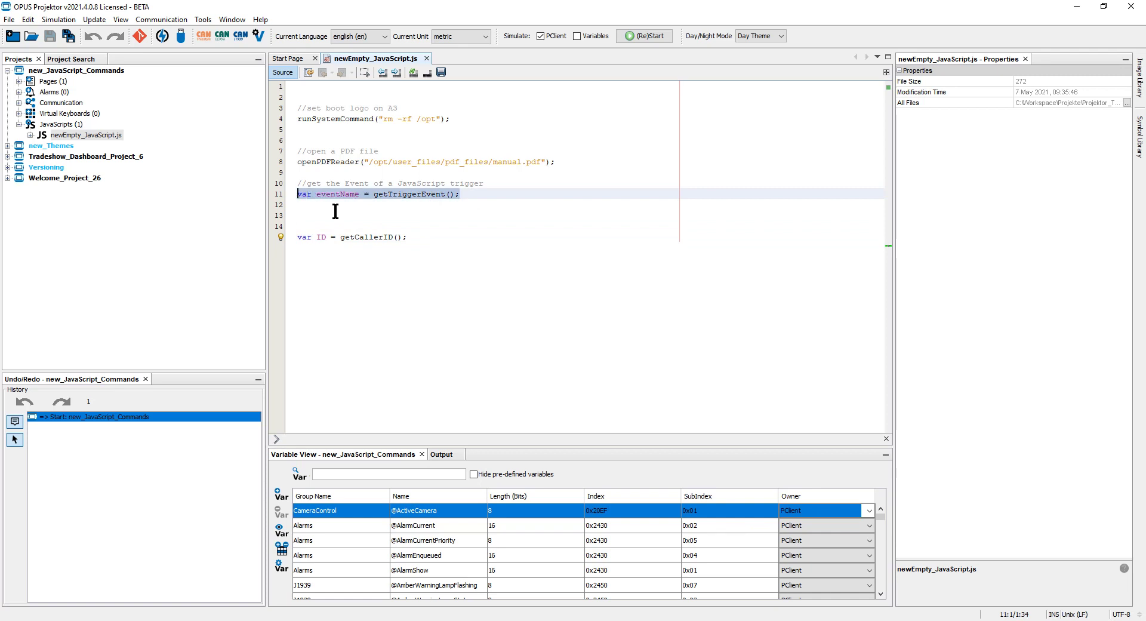
left_click(397, 216)
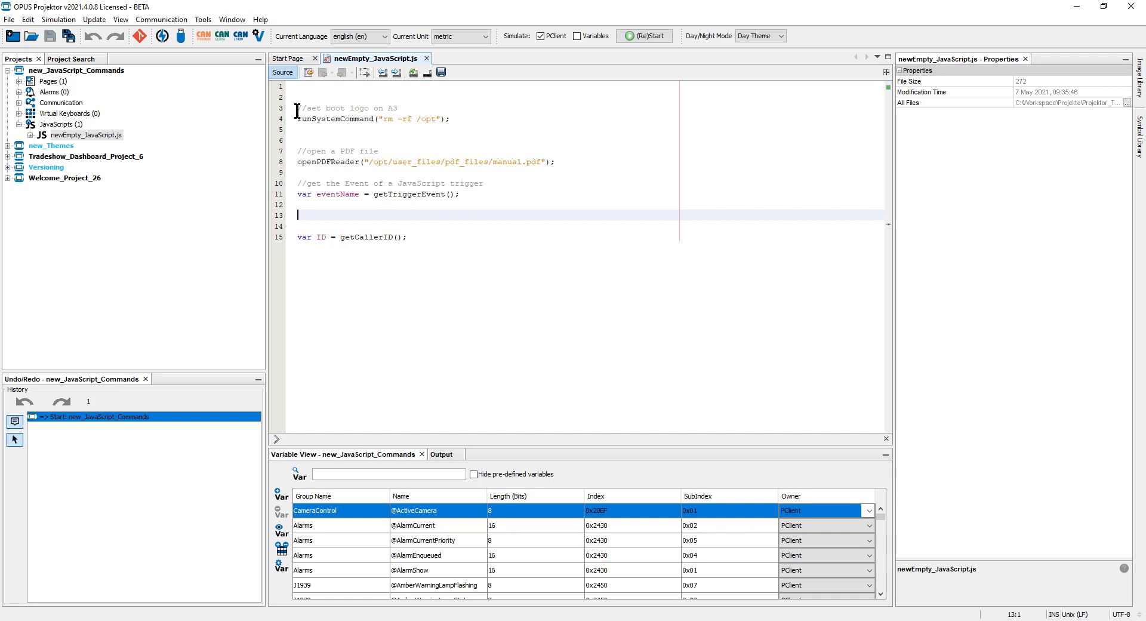
- View the form for reporting an issue or giving feedback, and close it without sending
left_click(203, 20)
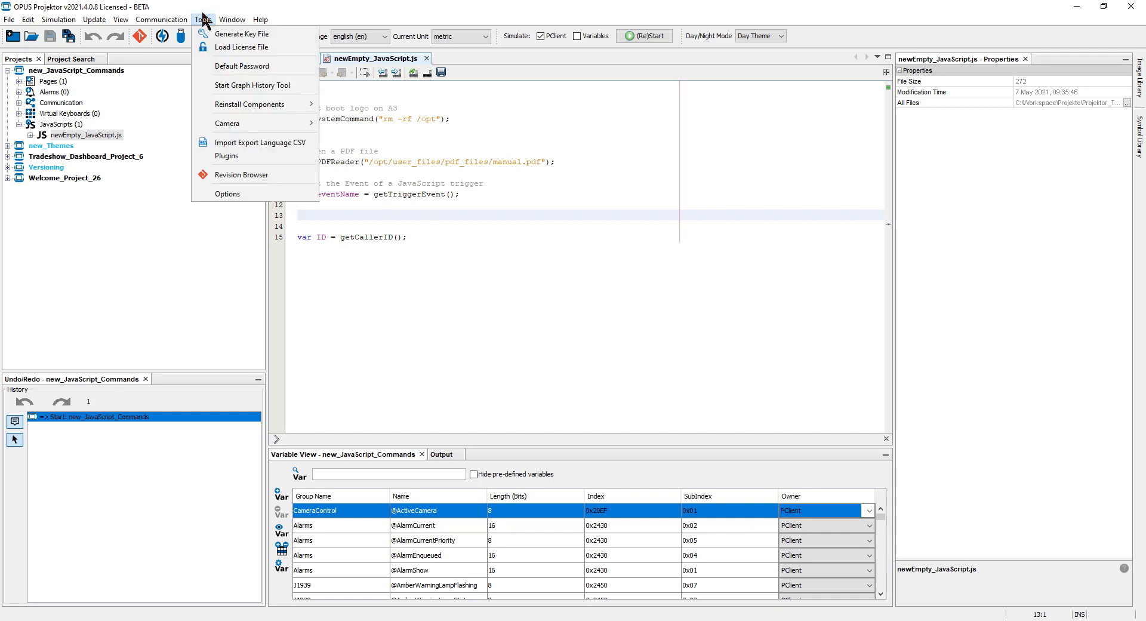
mouse_move(260, 19)
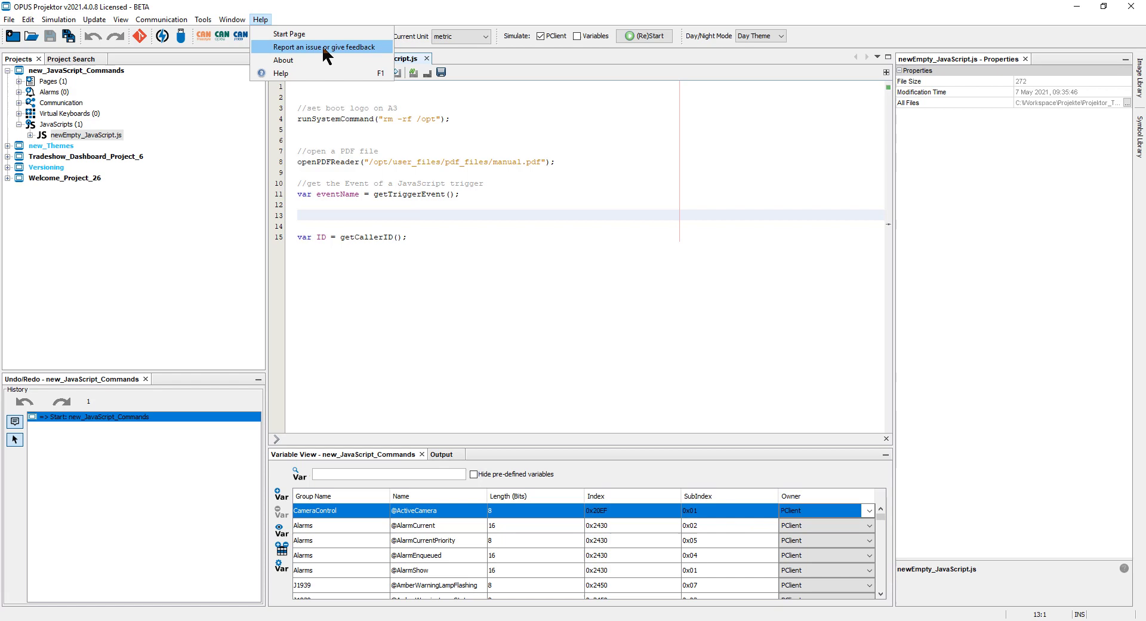
left_click(323, 50)
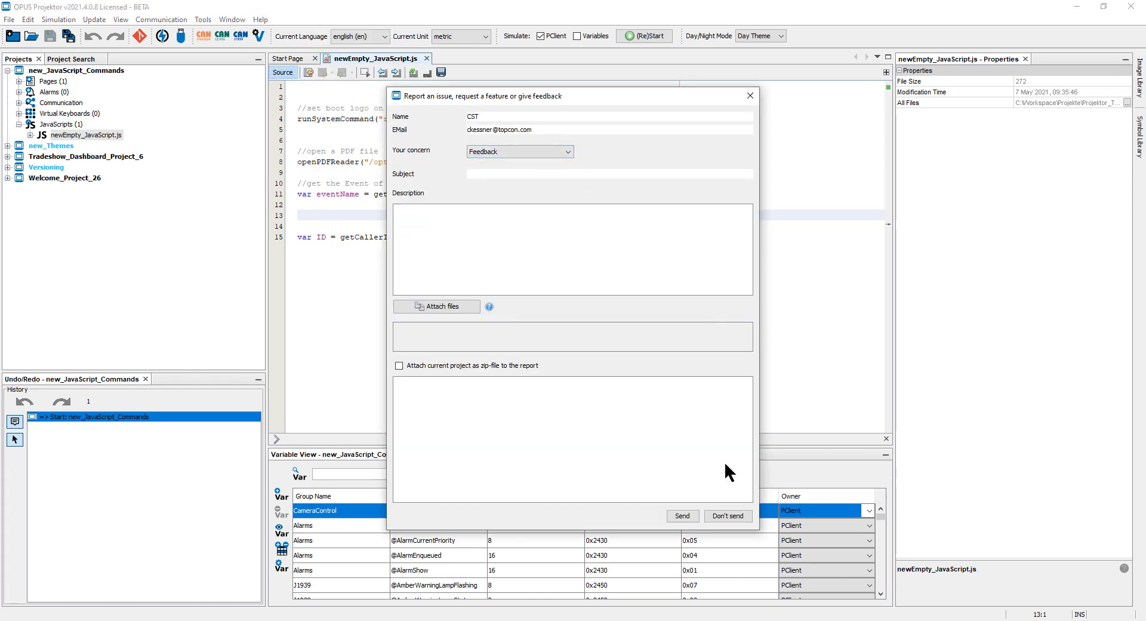
left_click(750, 96)
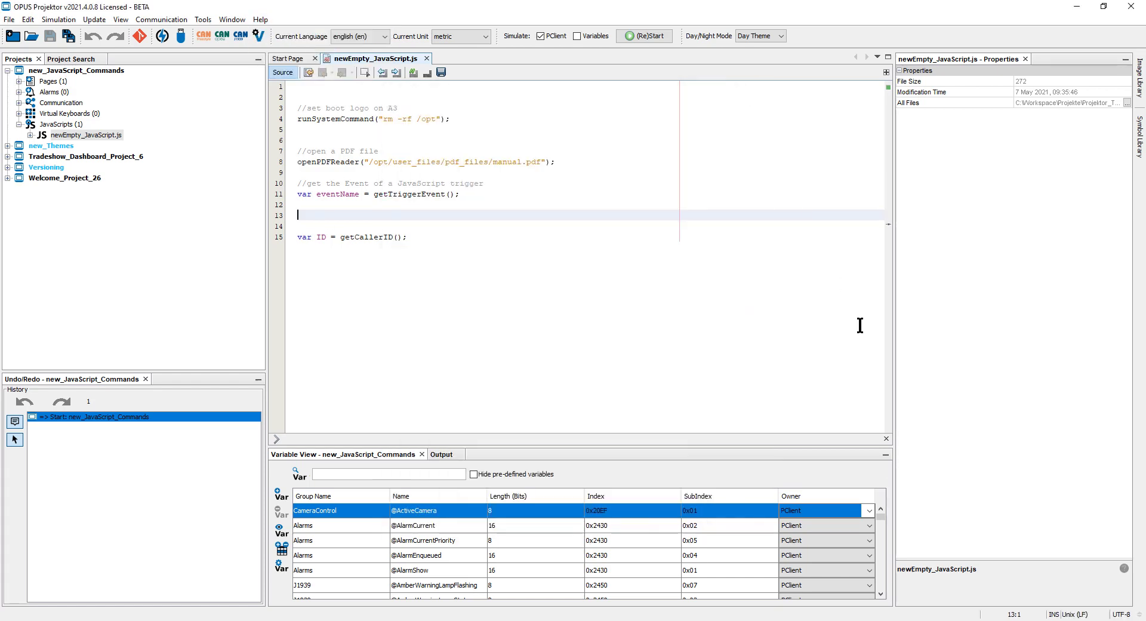